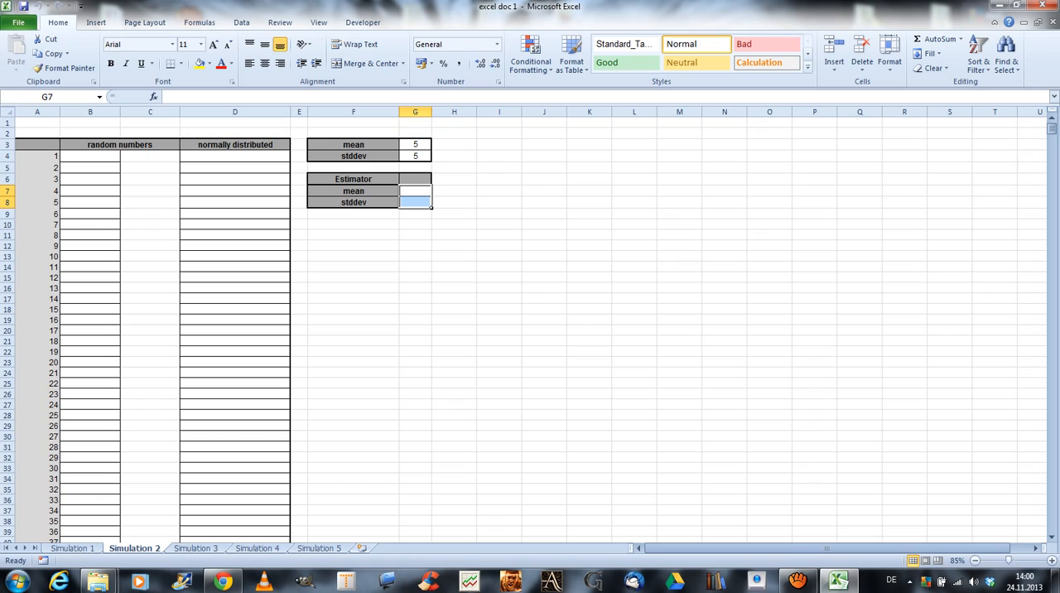
# Enter the formula =RAND() in cell B4, the first row of the random numbers column.
pyautogui.click(115, 157)
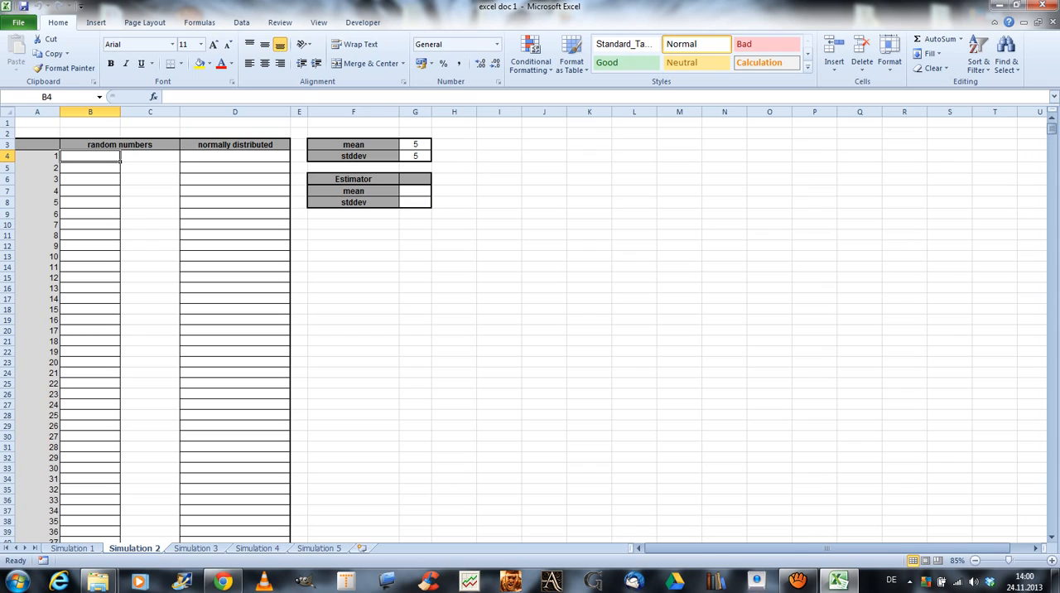
pyautogui.write('=')
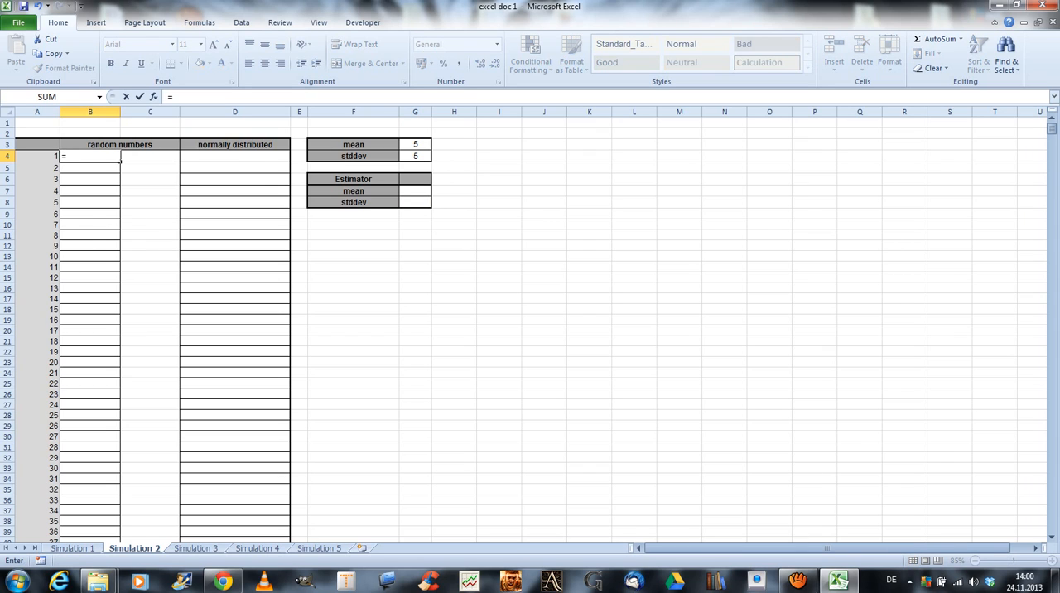
pyautogui.write('rand')
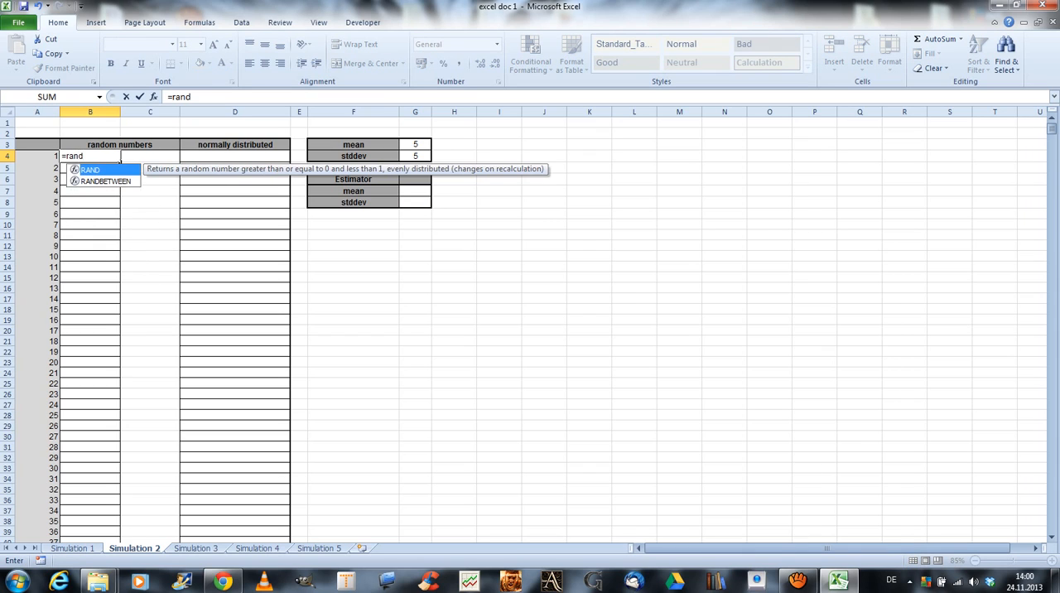
pyautogui.press('Tab')
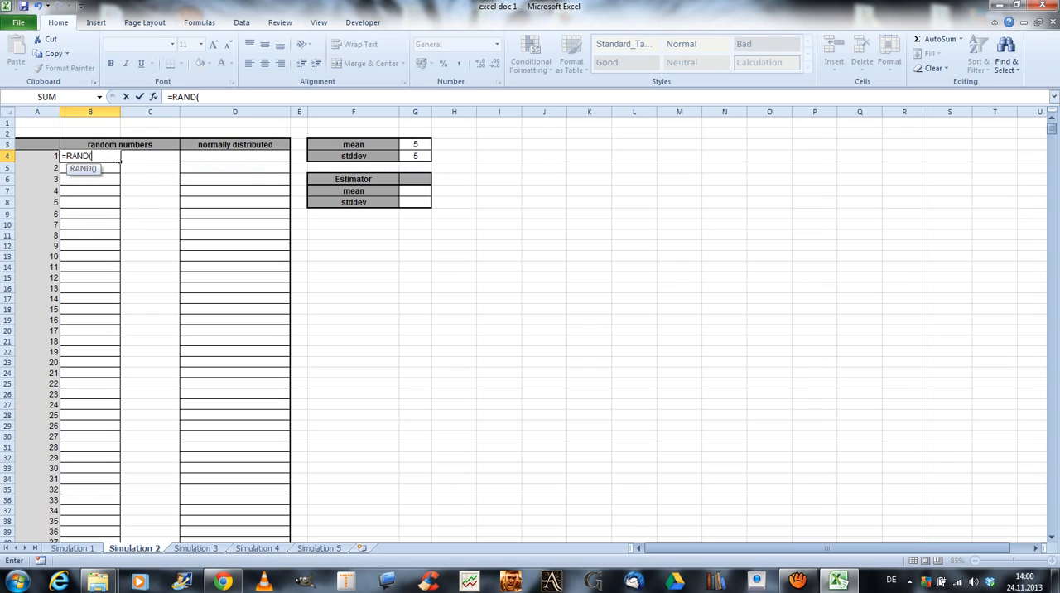
pyautogui.write(')')
pyautogui.press('Return')
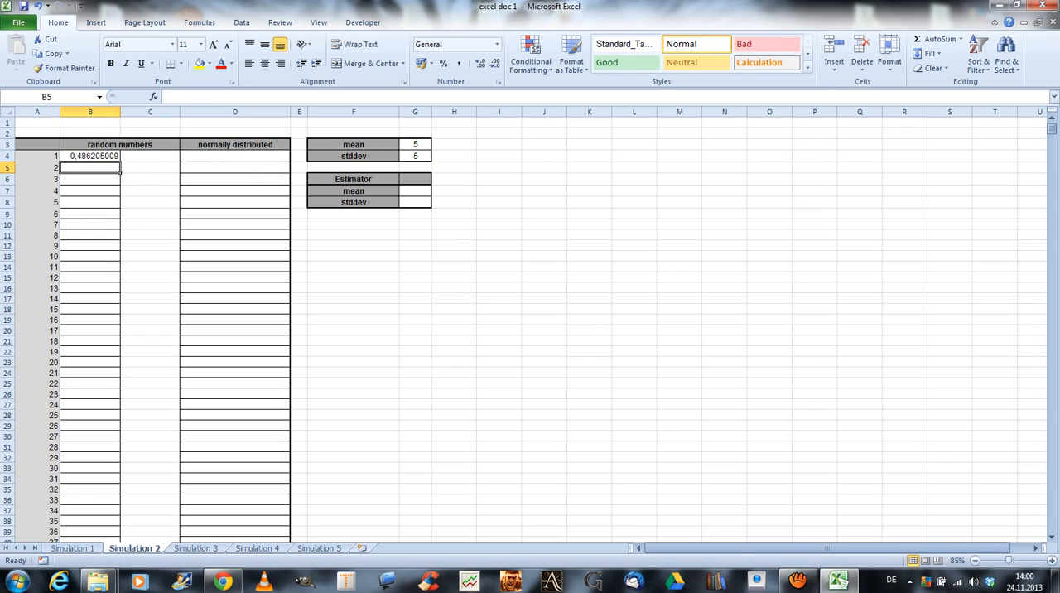
# Fill the RAND formula from B4 down column B to row 10003 and check the end of the filled range.
pyautogui.click(89, 156)
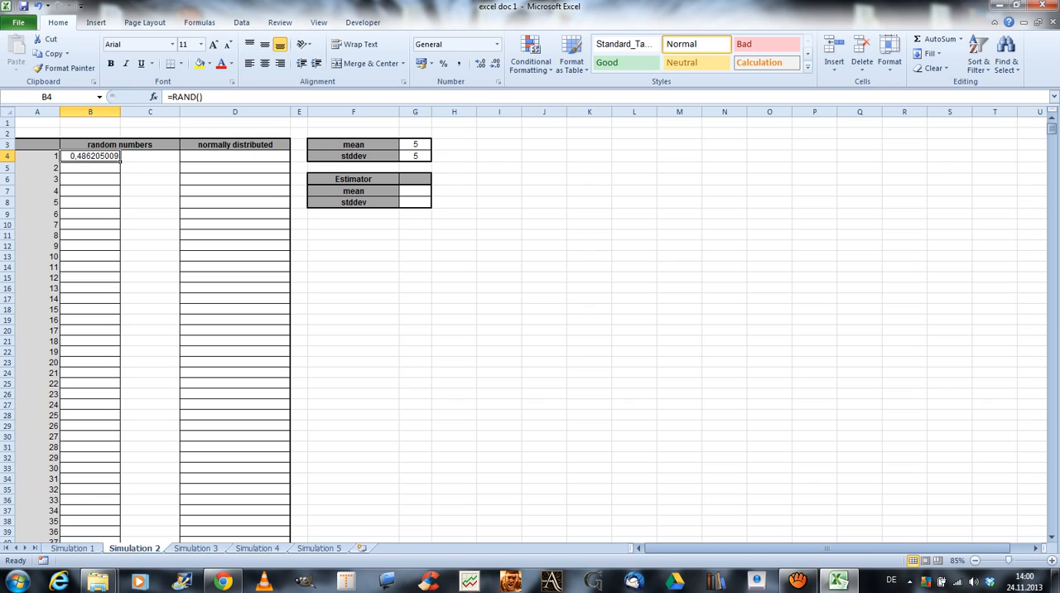
pyautogui.doubleClick(120, 162)
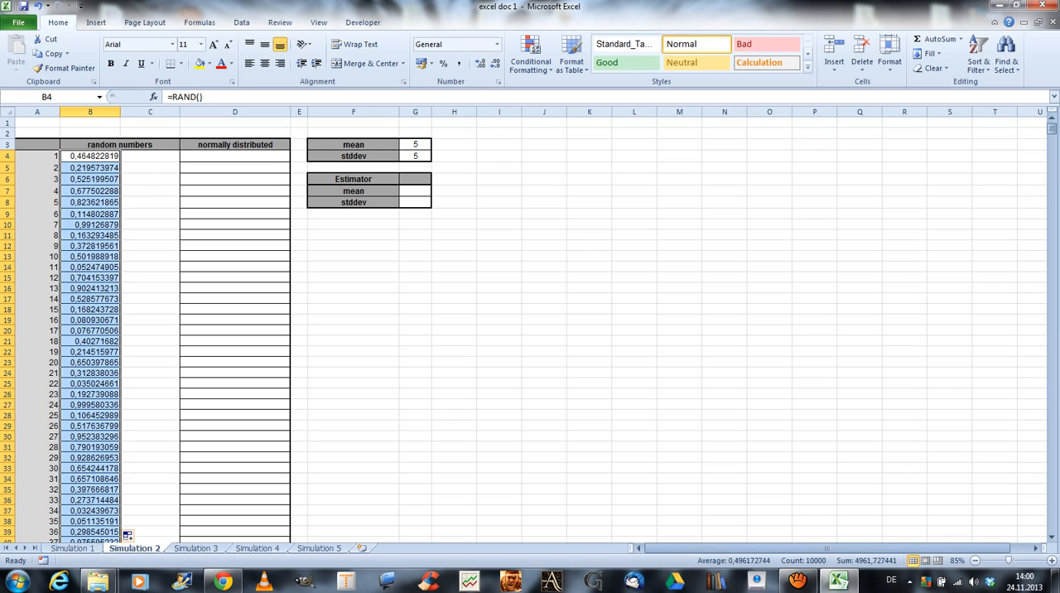
pyautogui.click(89, 156)
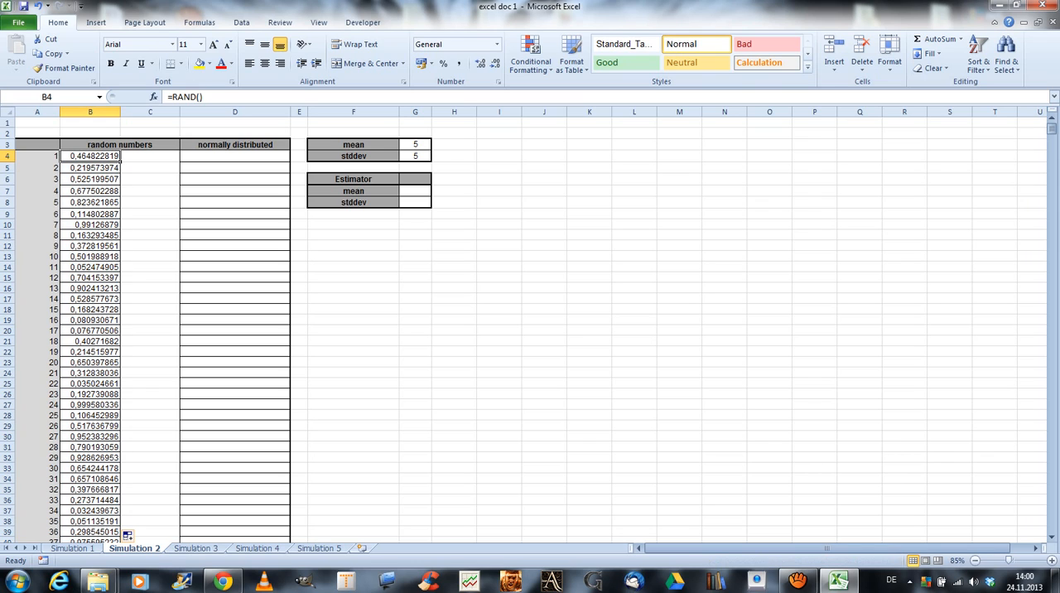
pyautogui.hotkey('ctrl', 'Down')
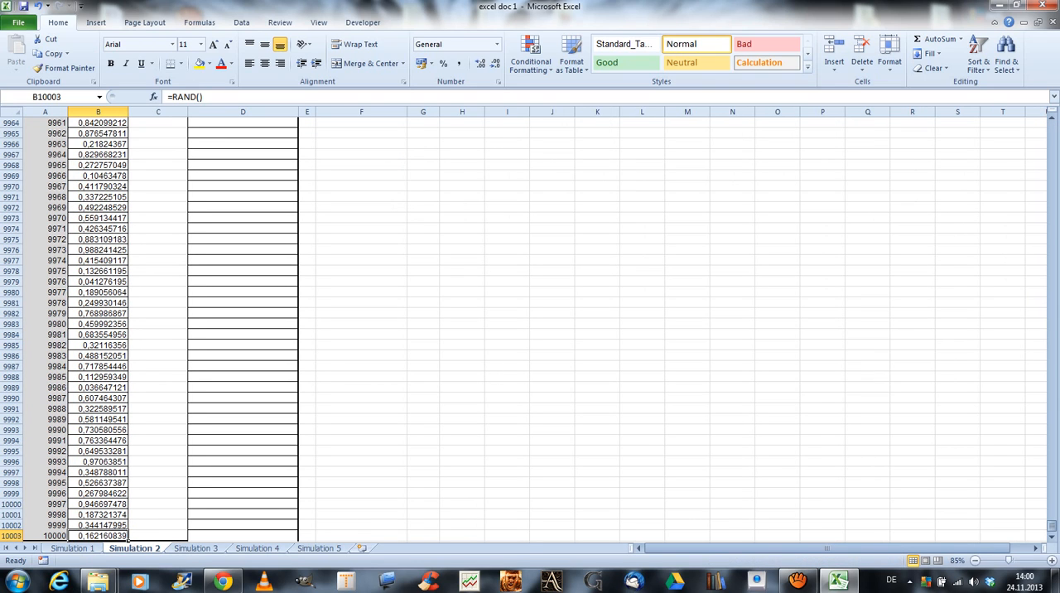
pyautogui.hotkey('ctrl', 'Up')
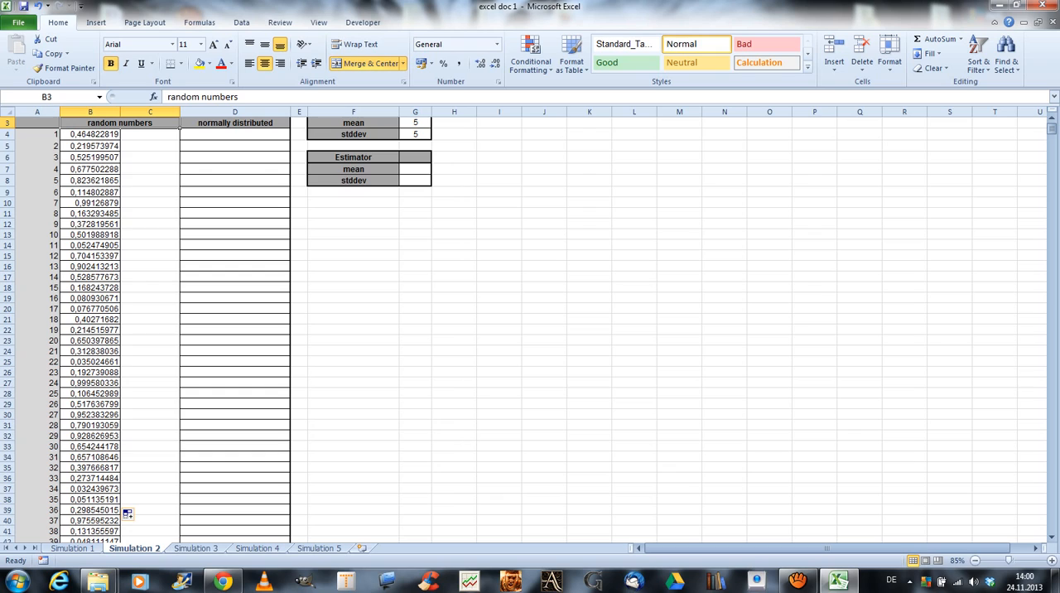
# Enter the test text "sdfsdf" in cell C6 to trigger a recalculation of the random numbers, and clear it again.
pyautogui.click(150, 158)
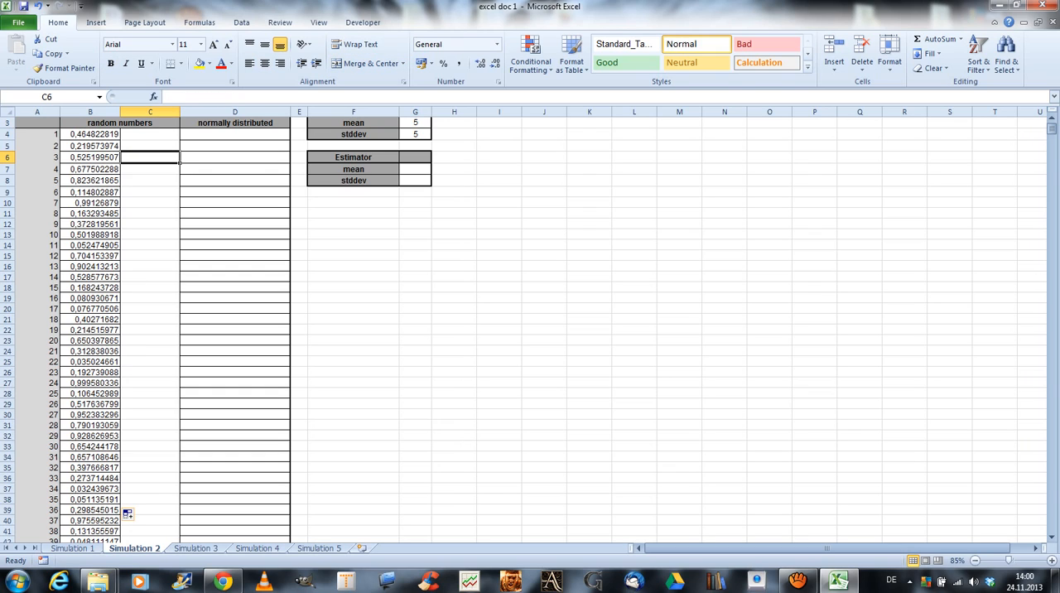
pyautogui.write('sdfsdf')
pyautogui.press('Return')
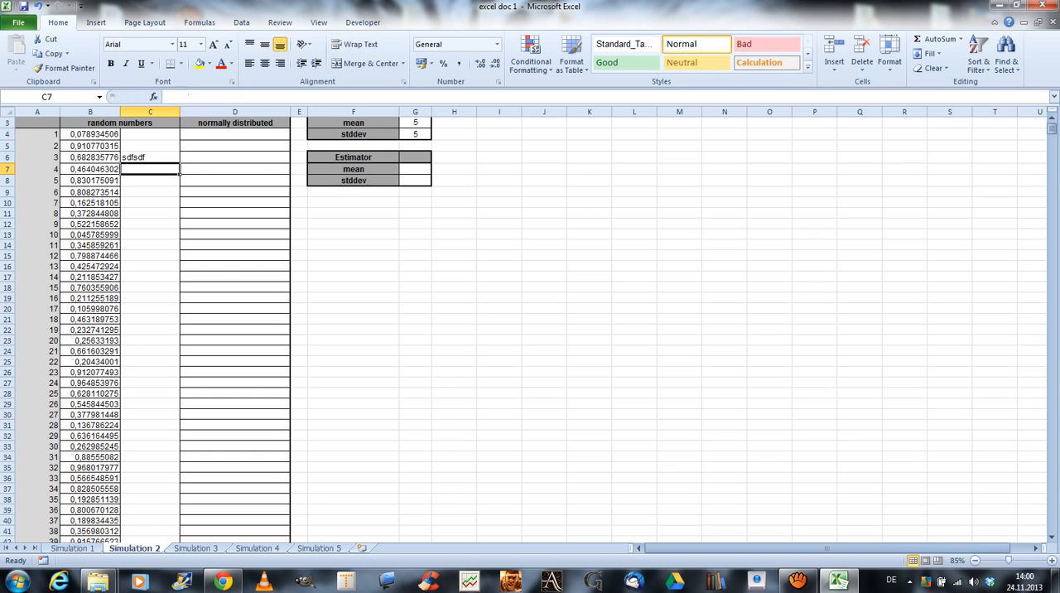
pyautogui.click(150, 157)
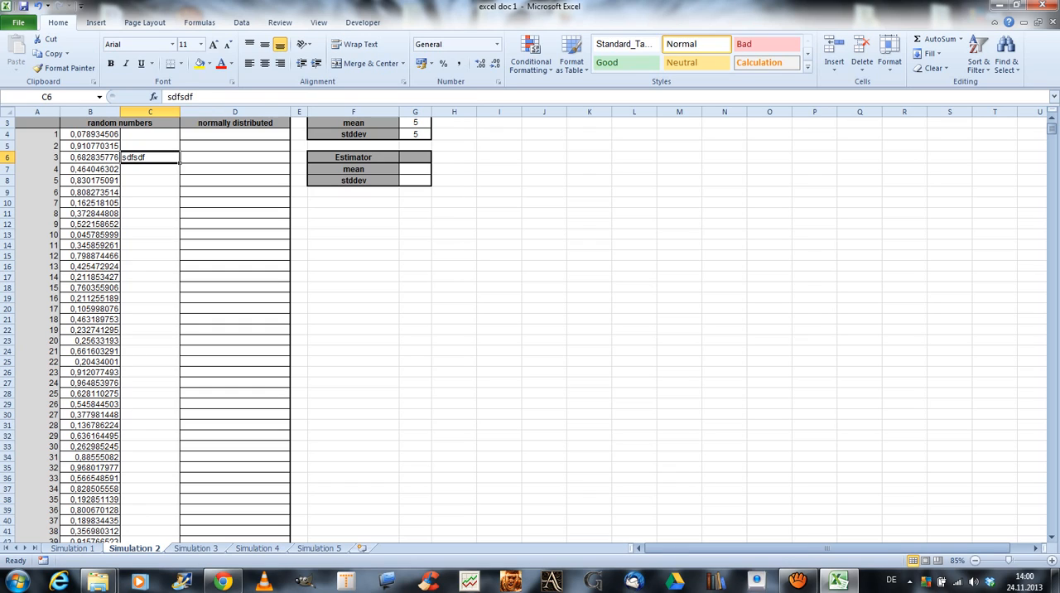
pyautogui.press('BackSpace')
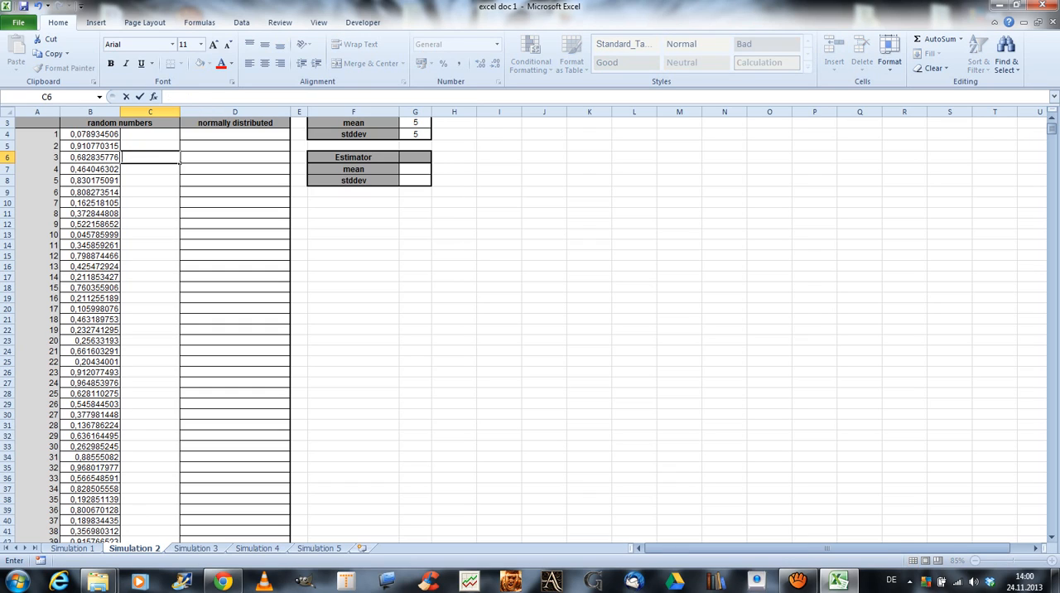
# Copy the random numbers in B4:B10003 and paste them as values only into column C starting at C4.
pyautogui.click(119, 135)
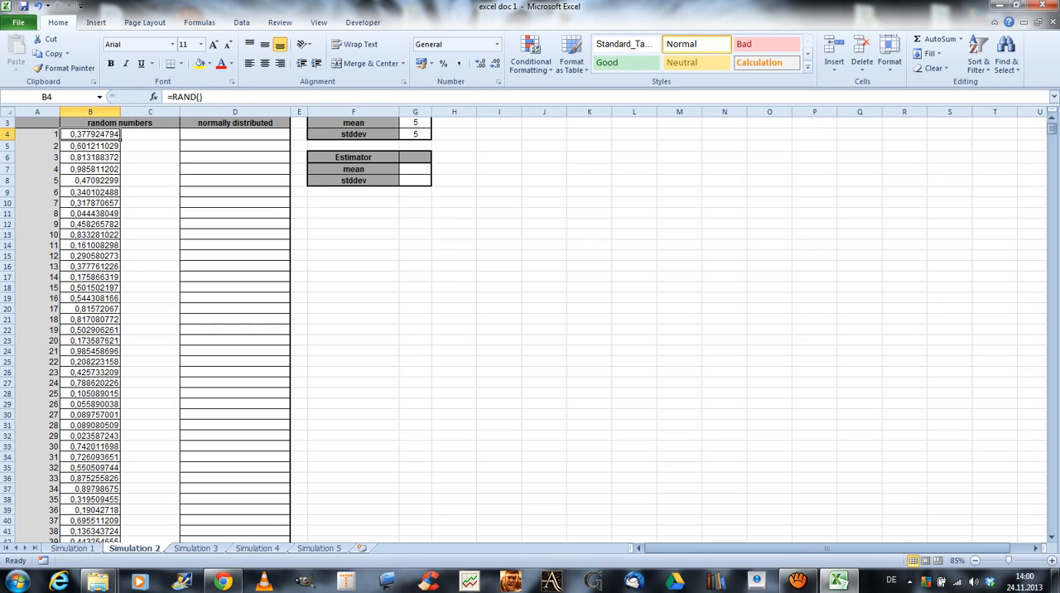
pyautogui.hotkey('ctrl', 'shift', 'Down')
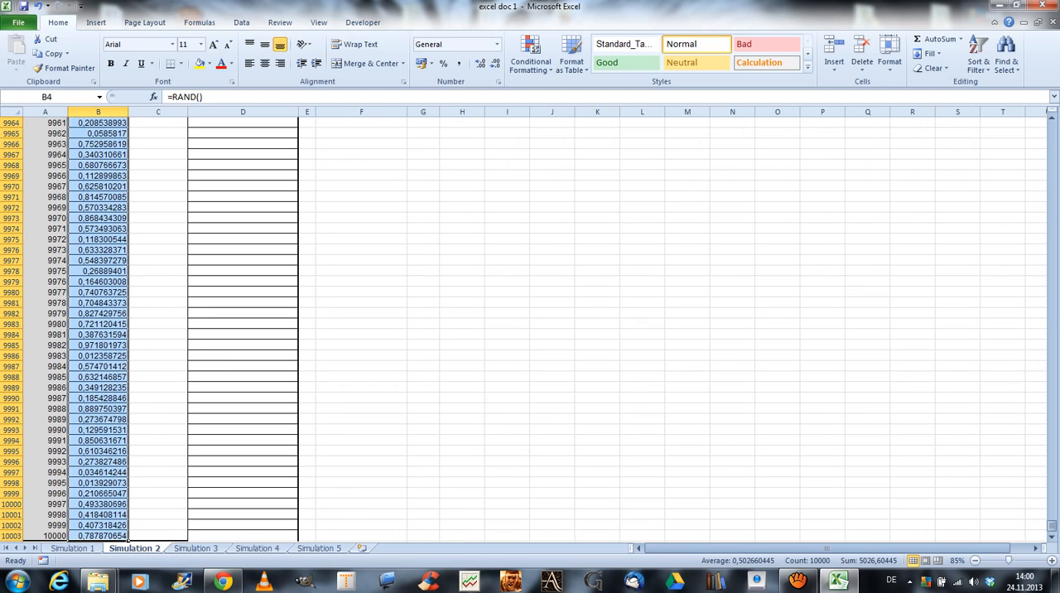
pyautogui.hotkey('ctrl', 'c')
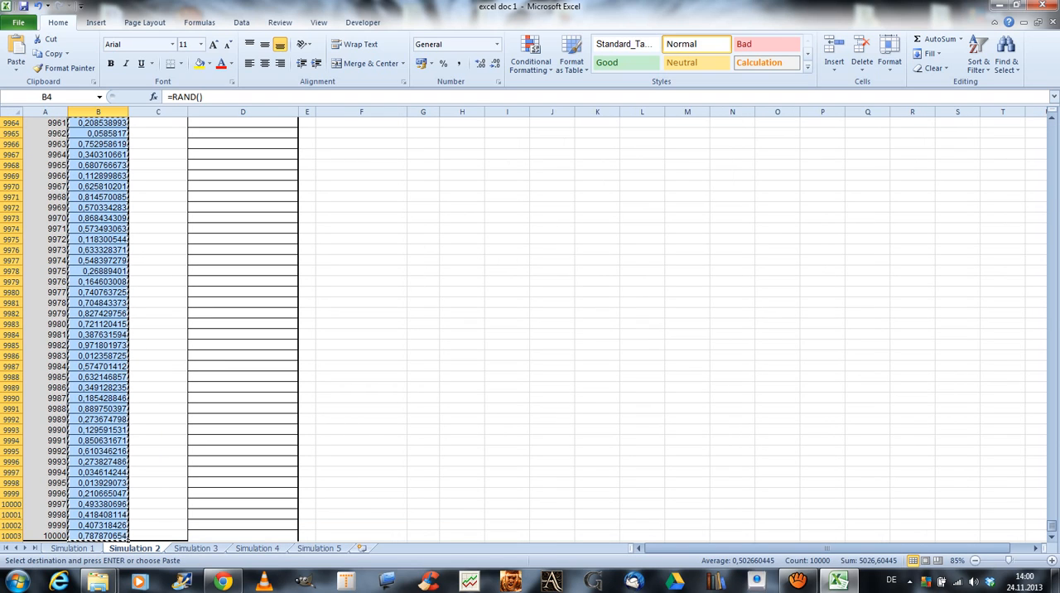
pyautogui.hotkey('ctrl', 'Up')
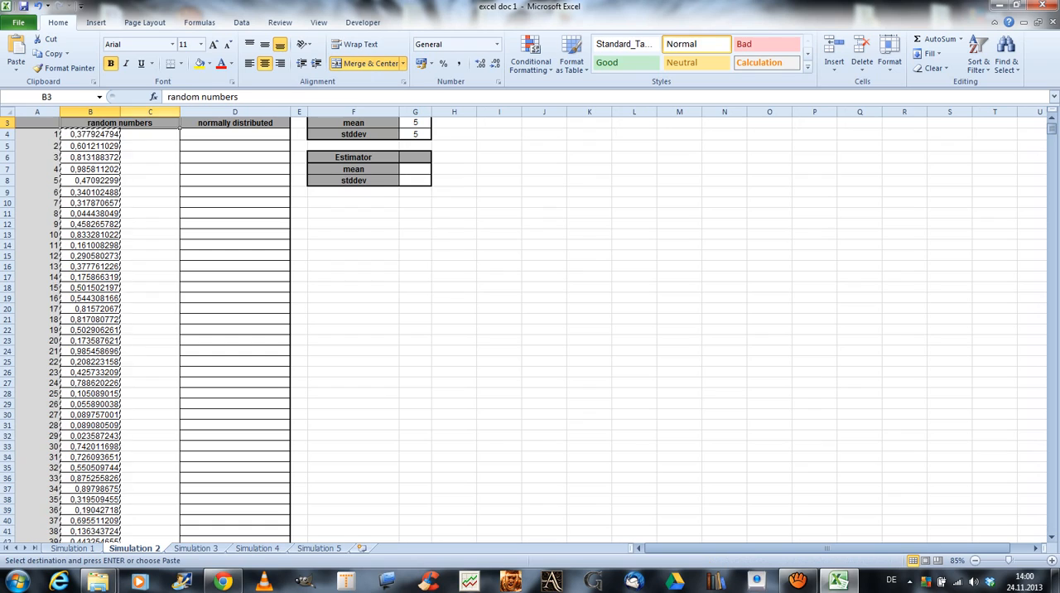
pyautogui.click(150, 134)
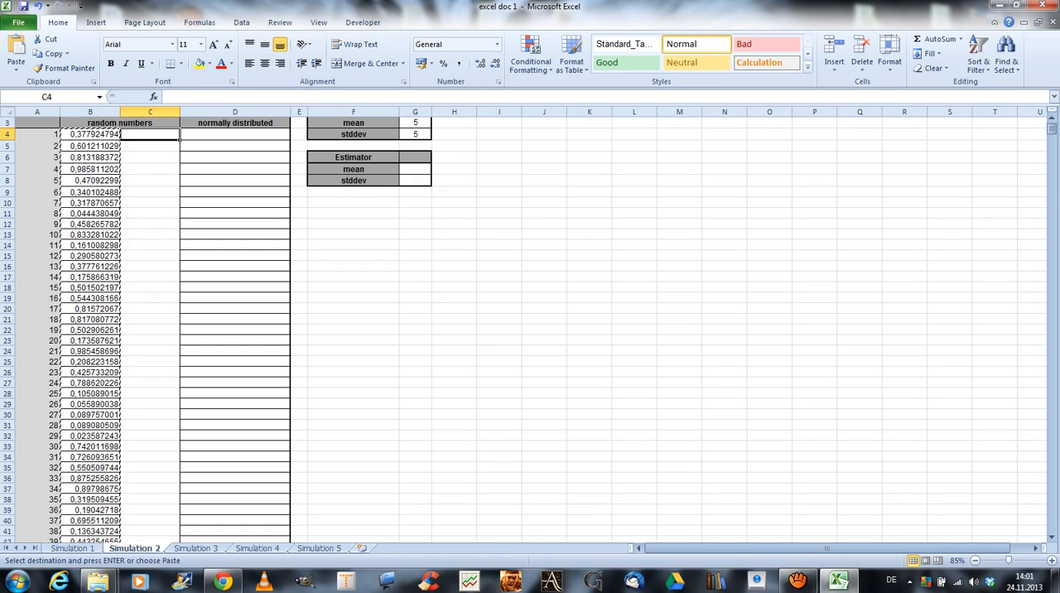
pyautogui.click(16, 64)
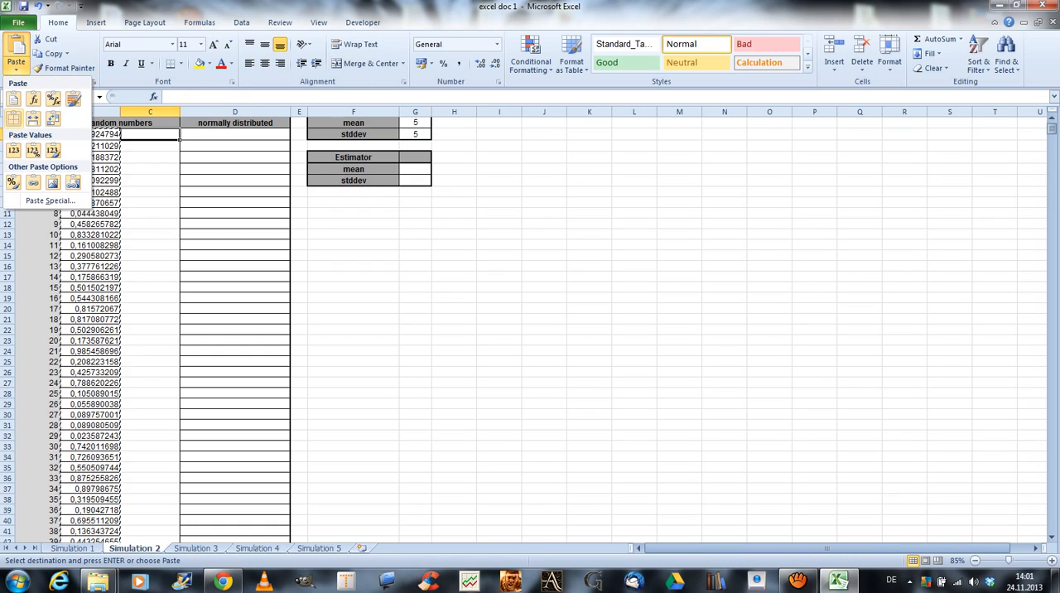
pyautogui.click(13, 150)
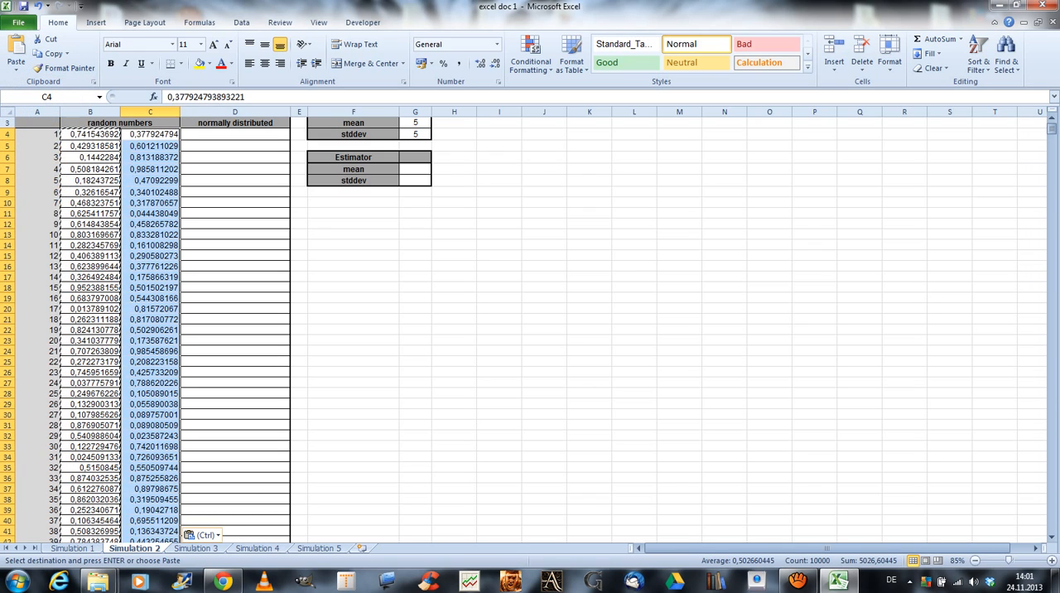
pyautogui.press('Escape')
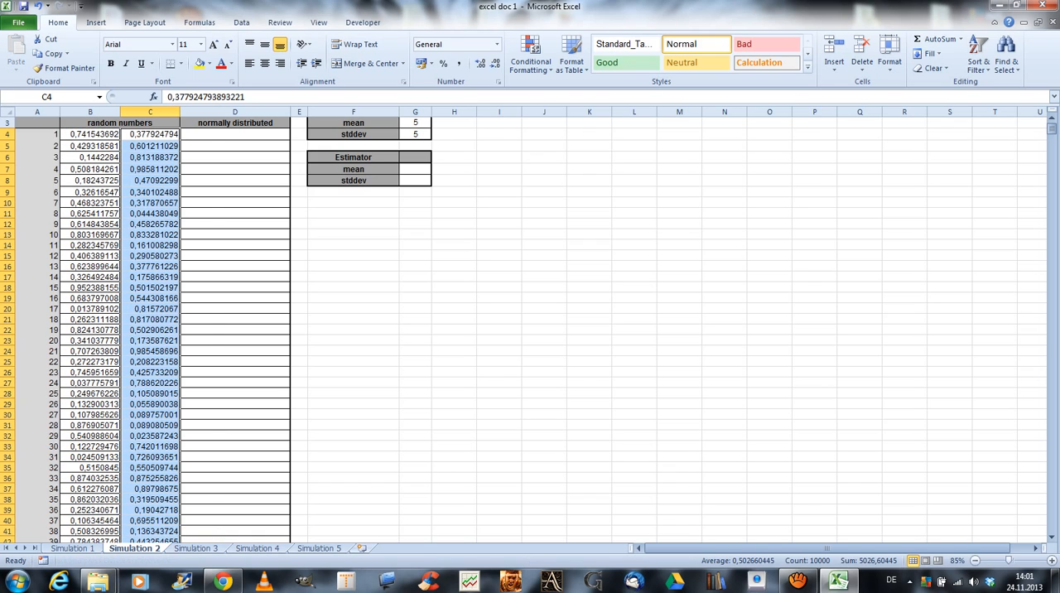
# Start a NORM.INV formula in cell D4 of the normally distributed column, using C4 as the probability.
pyautogui.scroll(1, 530, 331)
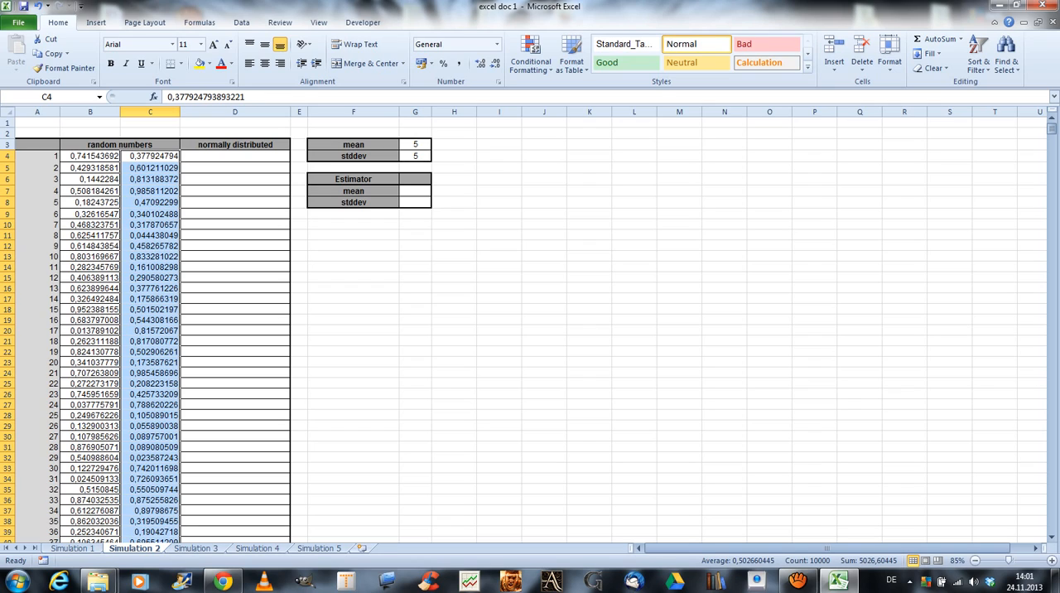
pyautogui.click(235, 156)
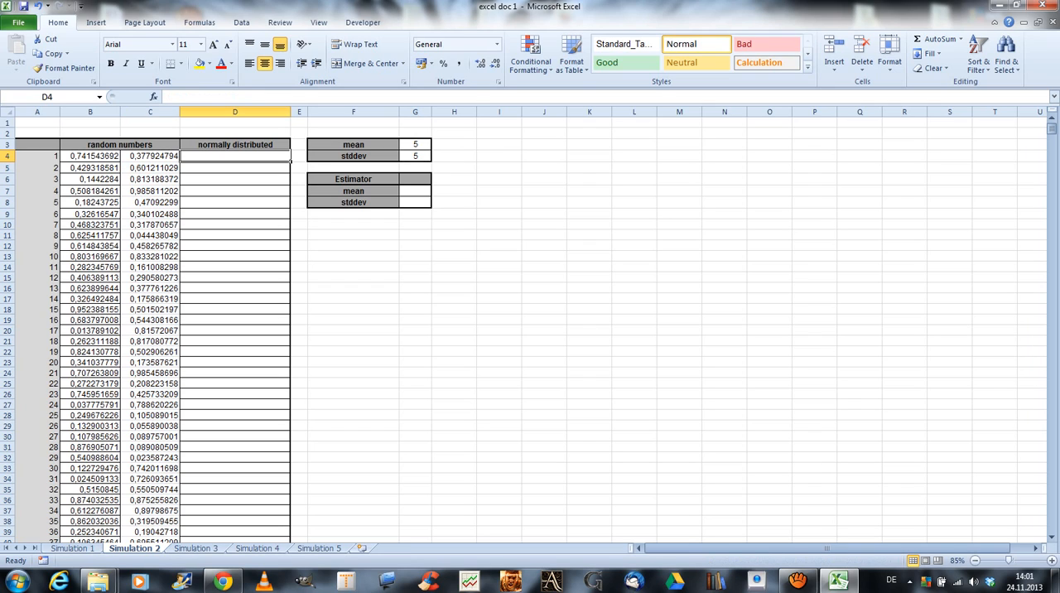
pyautogui.write('=')
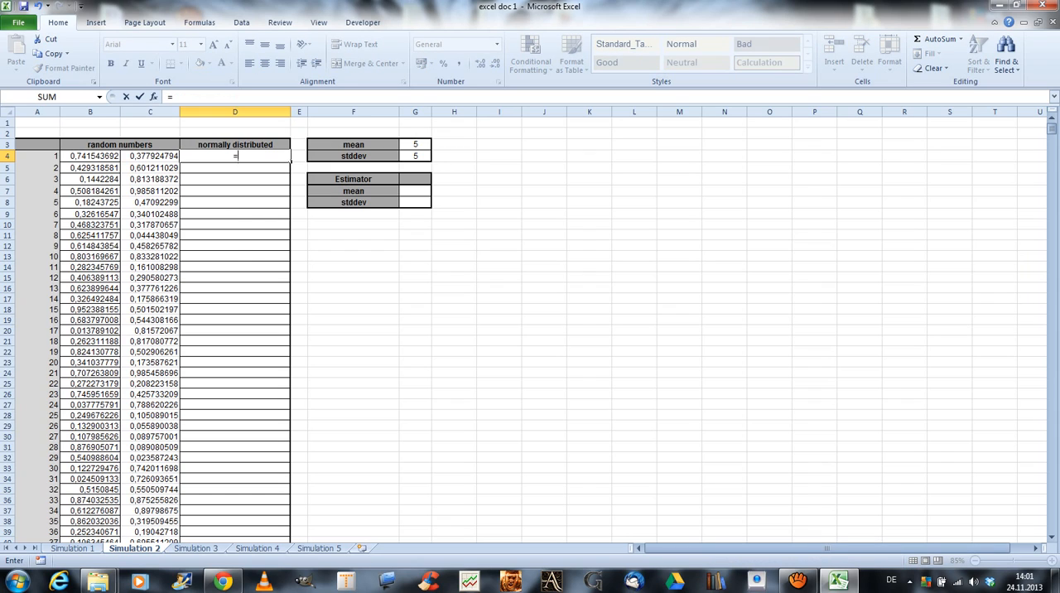
pyautogui.write('nor')
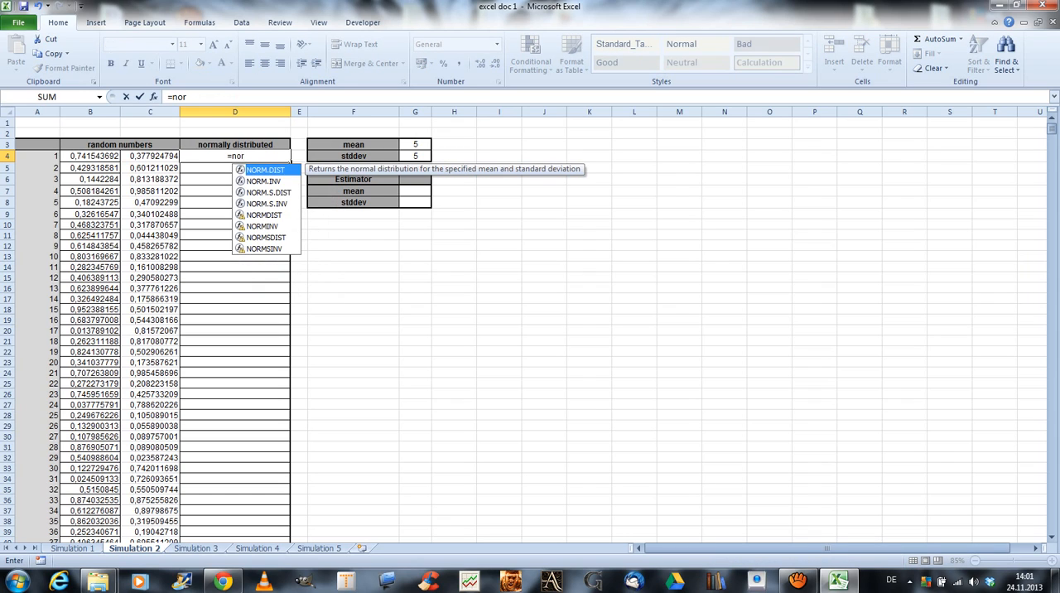
pyautogui.press('Down')
pyautogui.press('Tab')
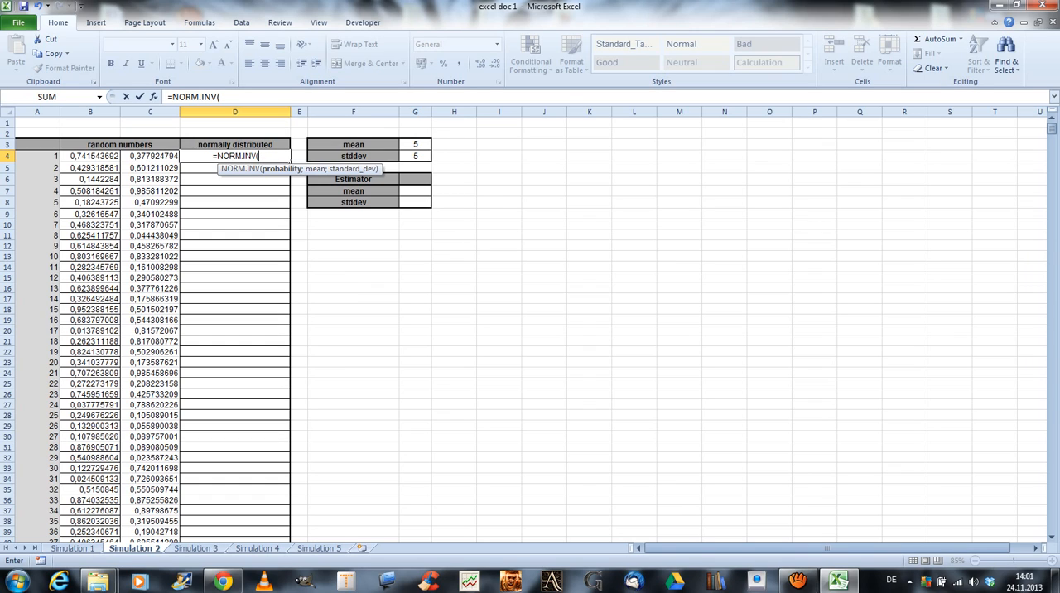
pyautogui.press('Left')
pyautogui.write(';')
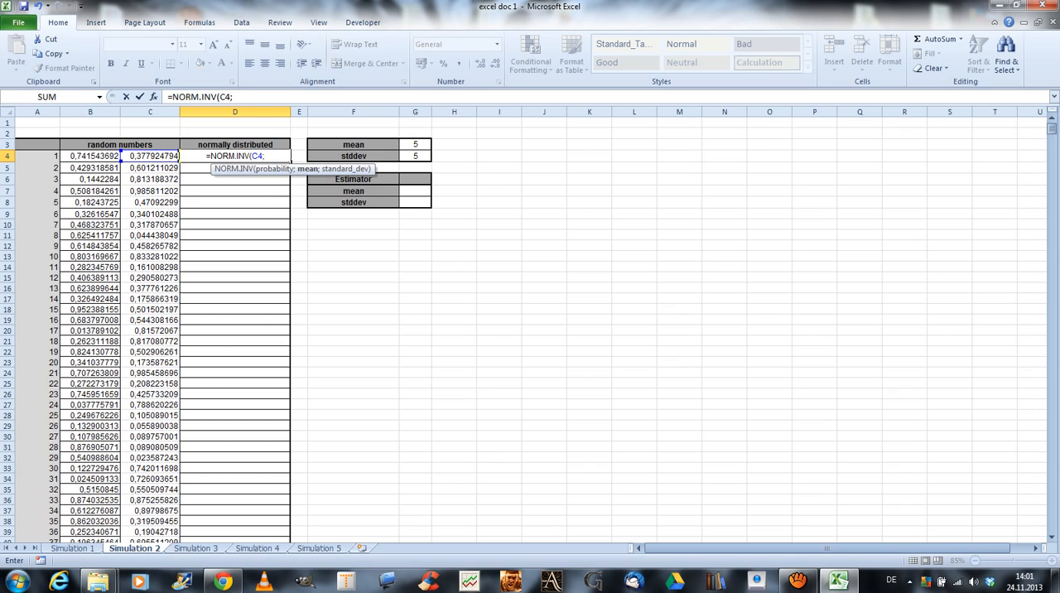
# Add the mean in G3 to the NORM.INV formula as the absolute reference $G$3.
pyautogui.press('Right')
pyautogui.press('Right')
pyautogui.press('Right')
pyautogui.press('Up')
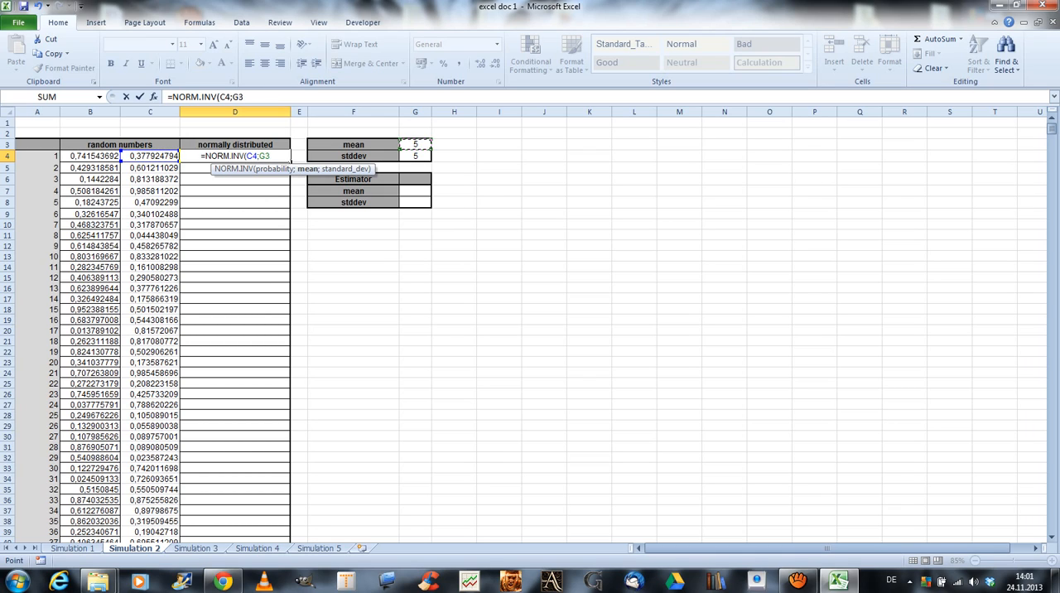
pyautogui.press('F5')
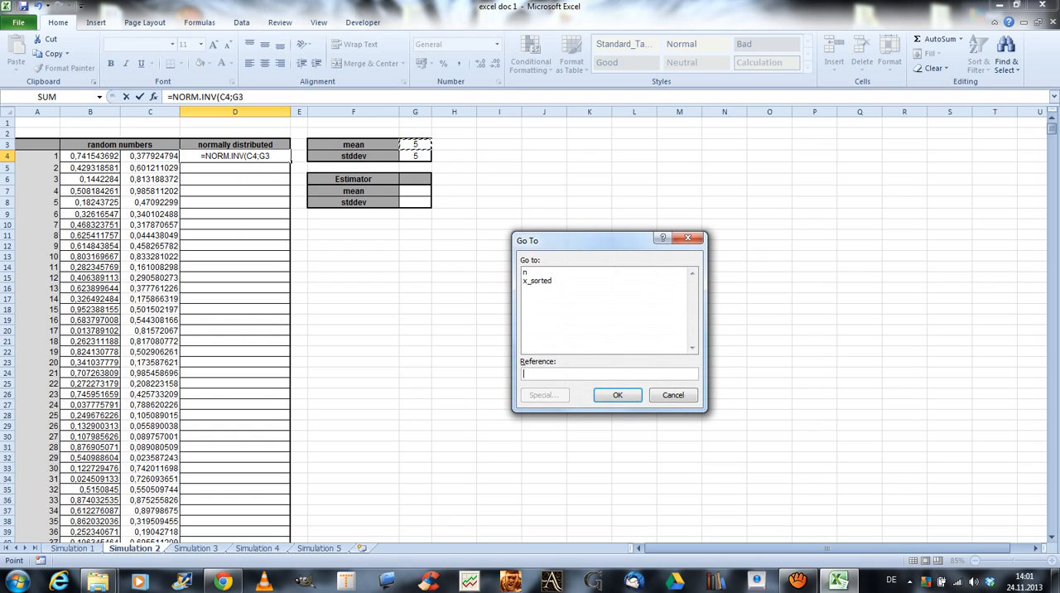
pyautogui.press('Escape')
pyautogui.press('F4')
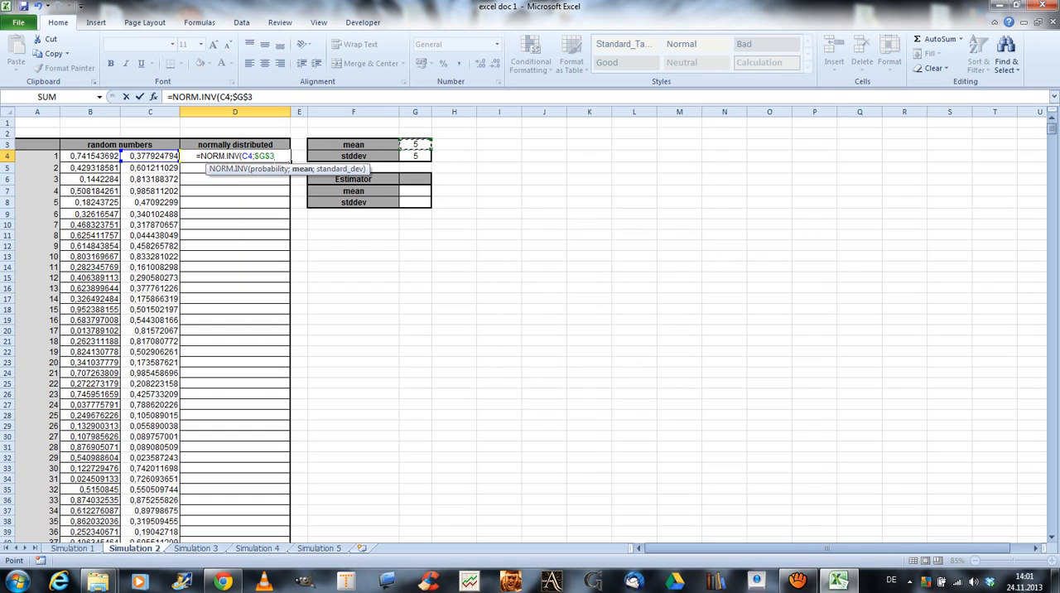
pyautogui.write(';')
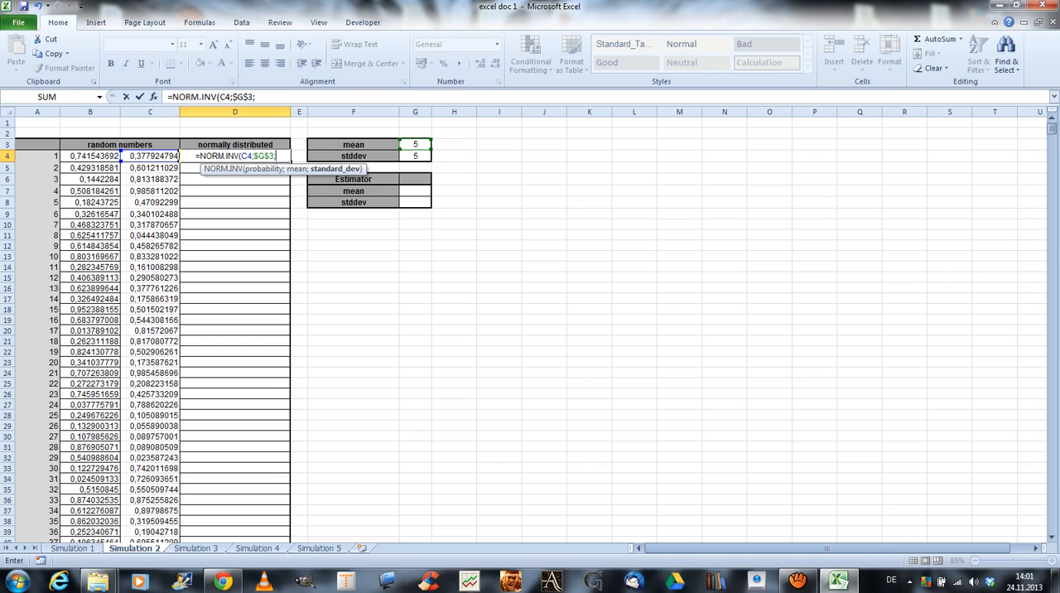
# Add the absolute reference $G$4 as the standard deviation and complete the formula =NORM.INV(C4;$G$3;$G$4) in D4.
pyautogui.press('Right')
pyautogui.press('Right')
pyautogui.press('Right')
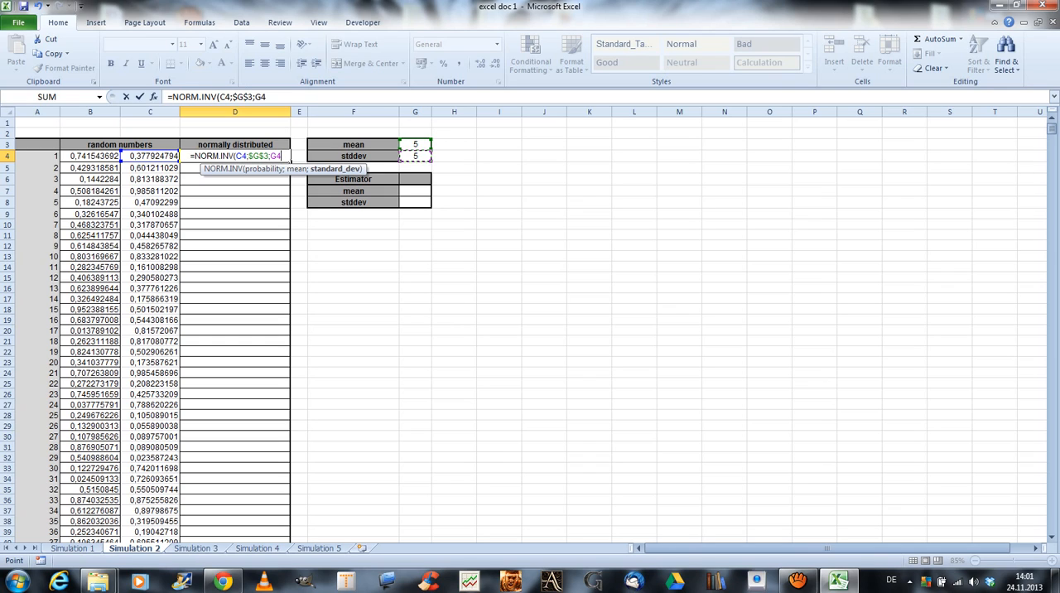
pyautogui.press('F4')
pyautogui.write(')')
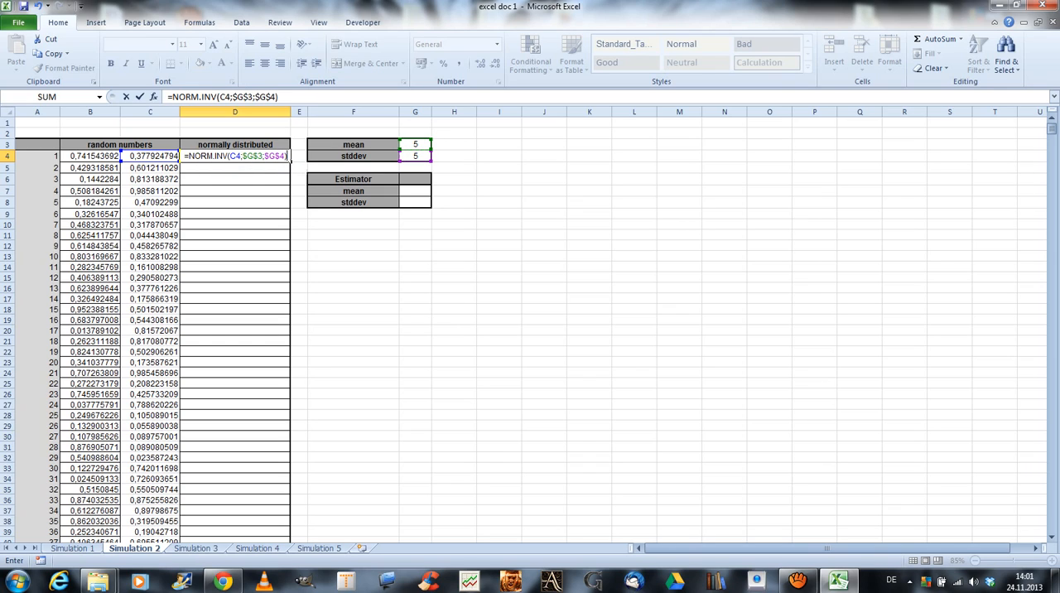
pyautogui.press('Return')
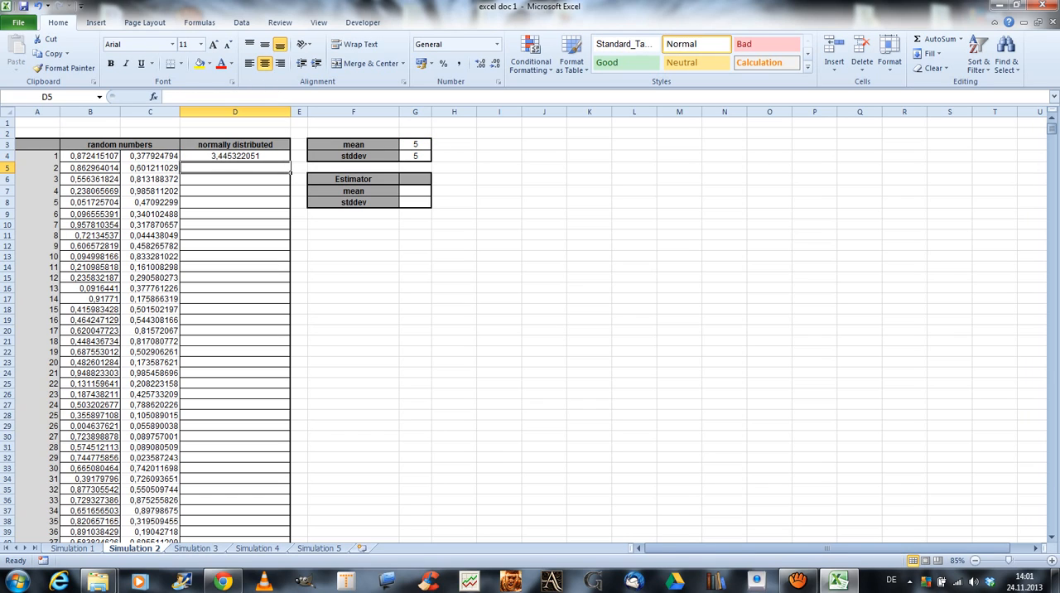
# Fill the NORM.INV formula from D4 down the normally distributed column through row 10003.
pyautogui.click(240, 156)
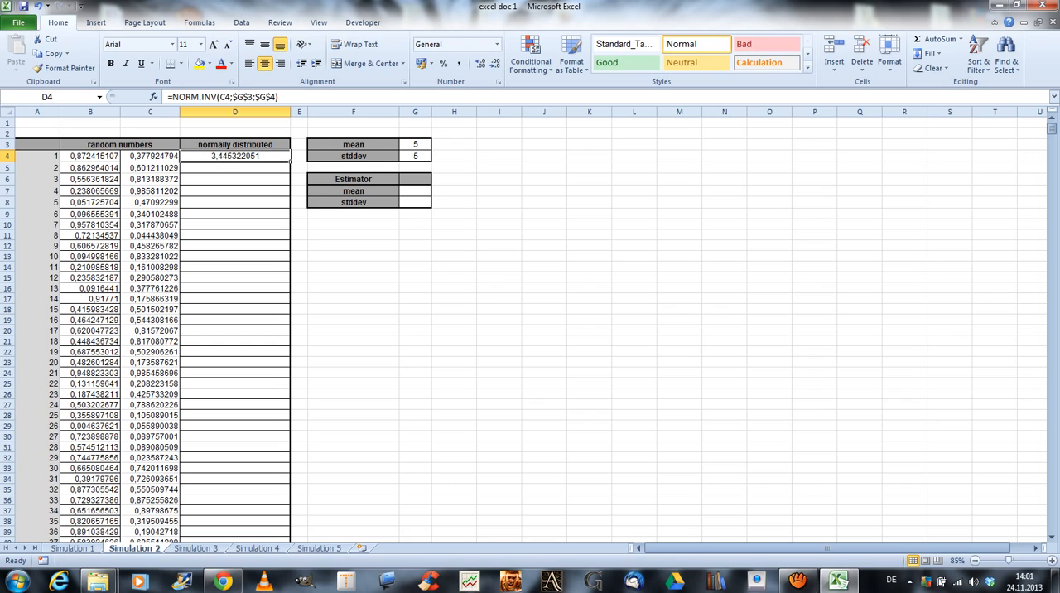
pyautogui.doubleClick(291, 161)
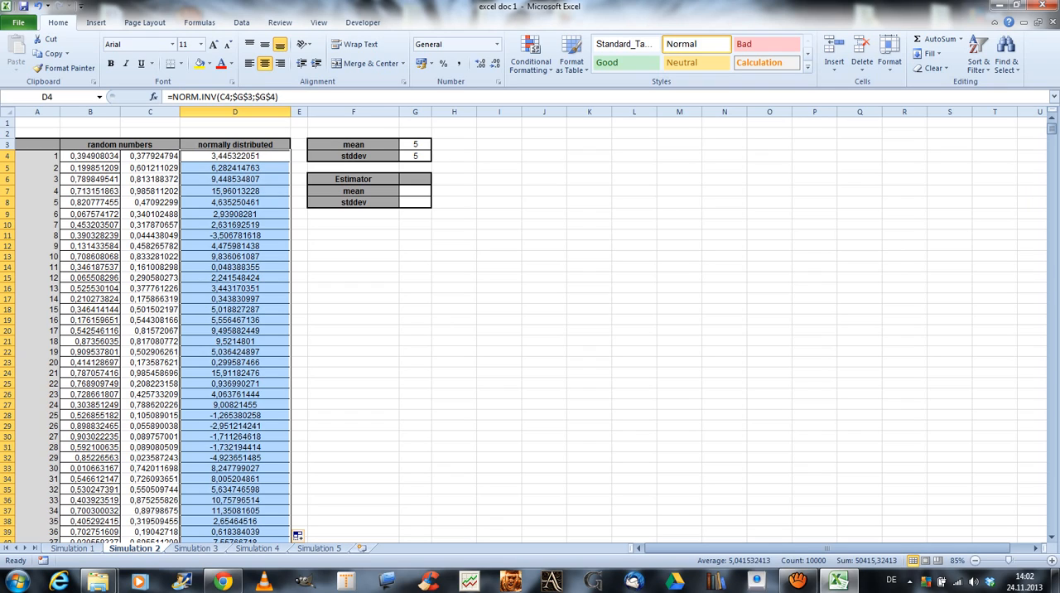
# Calculate the estimated mean in G7 with the formula =AVERAGE(D4:D10003).
pyautogui.click(414, 190)
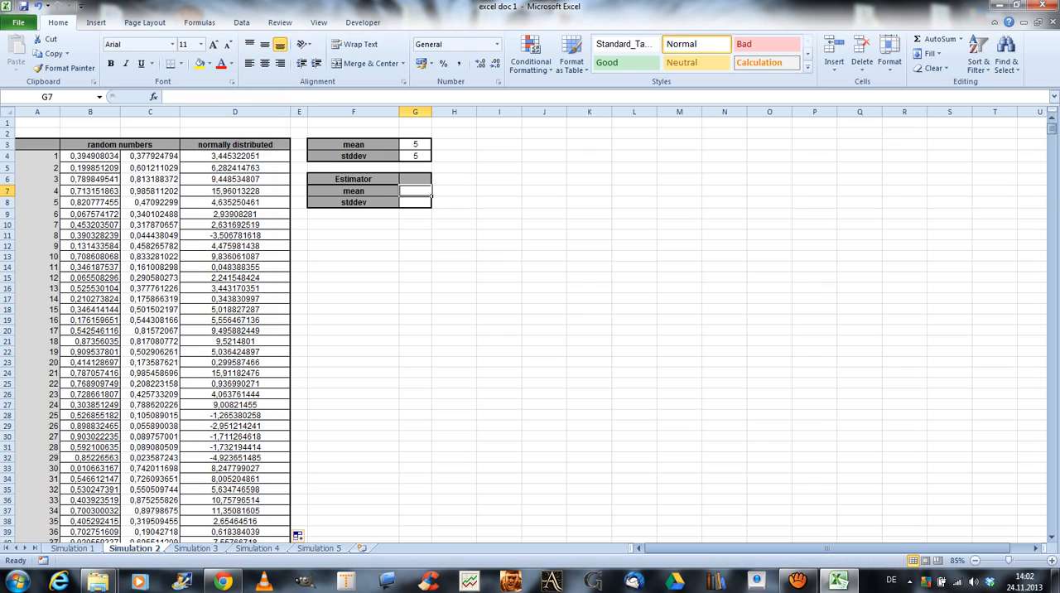
pyautogui.write('=')
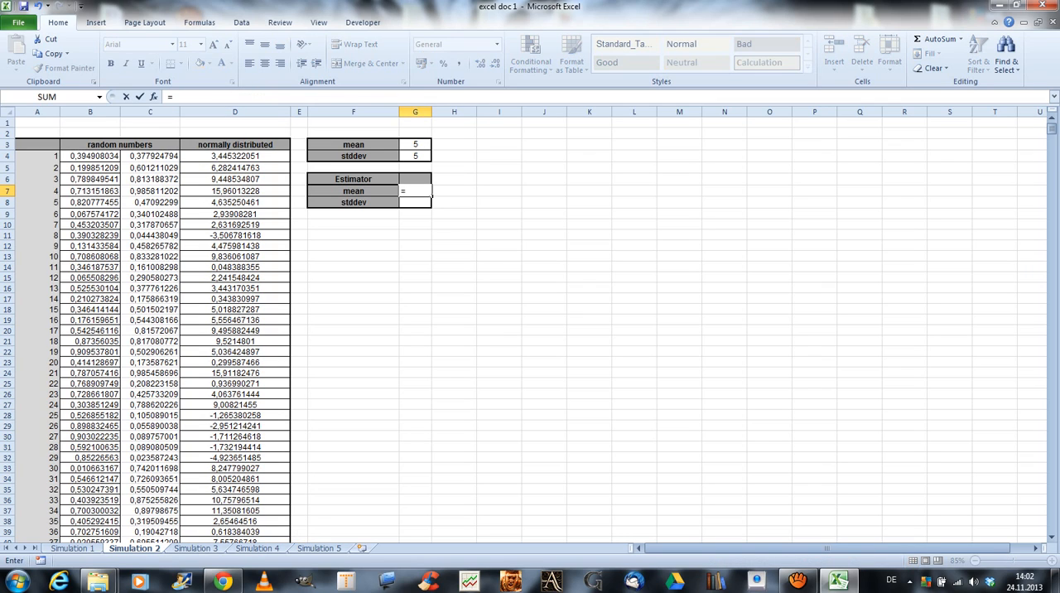
pyautogui.write('averag')
pyautogui.press('Tab')
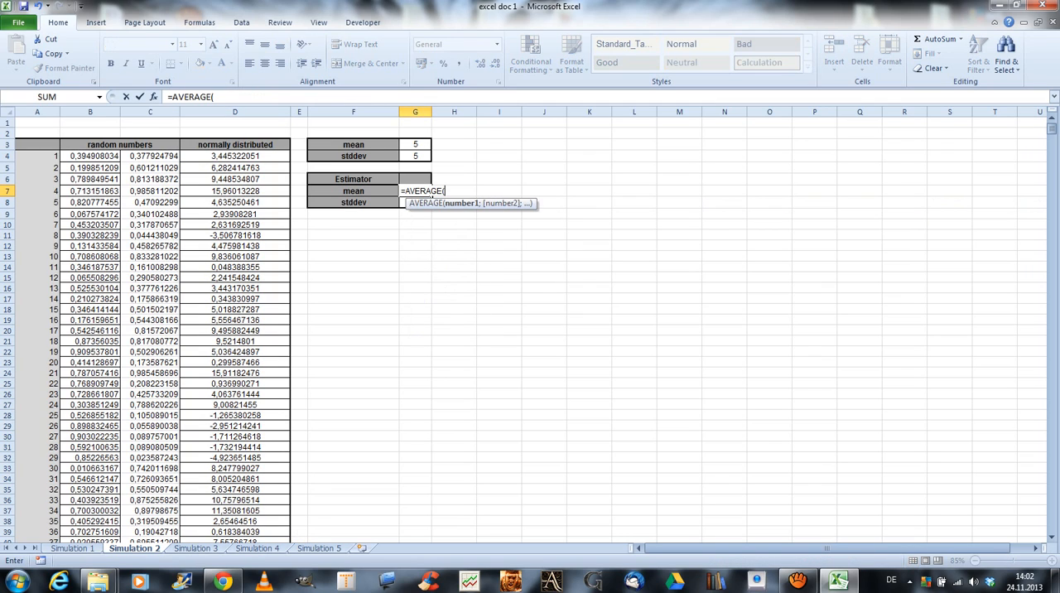
pyautogui.click(236, 156)
pyautogui.hotkey('ctrl', 'shift', 'Down')
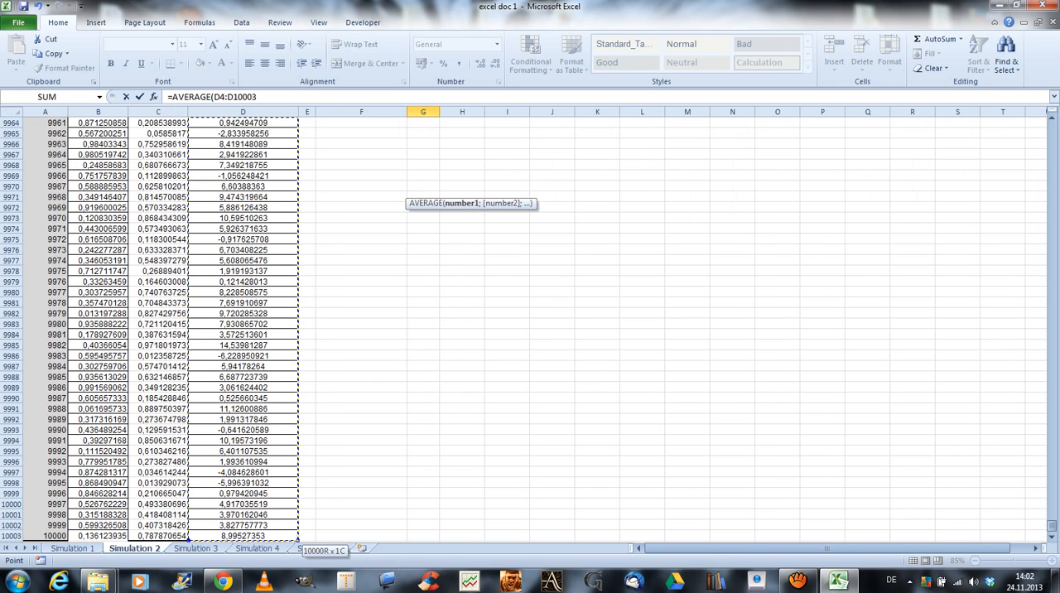
pyautogui.write(')')
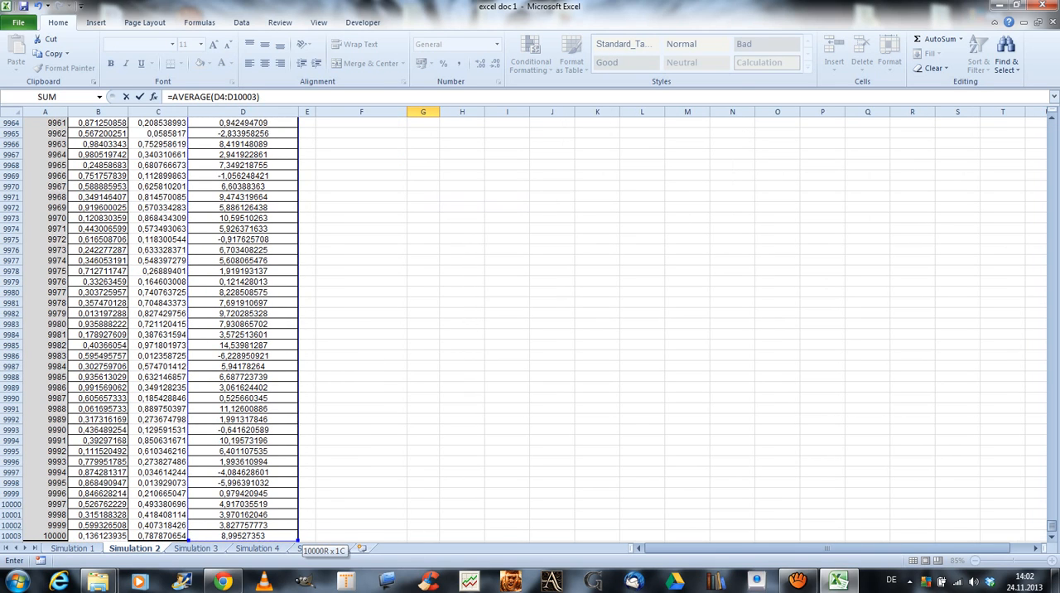
pyautogui.press('Return')
# Calculate the estimated sample standard deviation in G8 with STDEV.S over the range D4:D10003.
pyautogui.scroll(1, 530, 332)
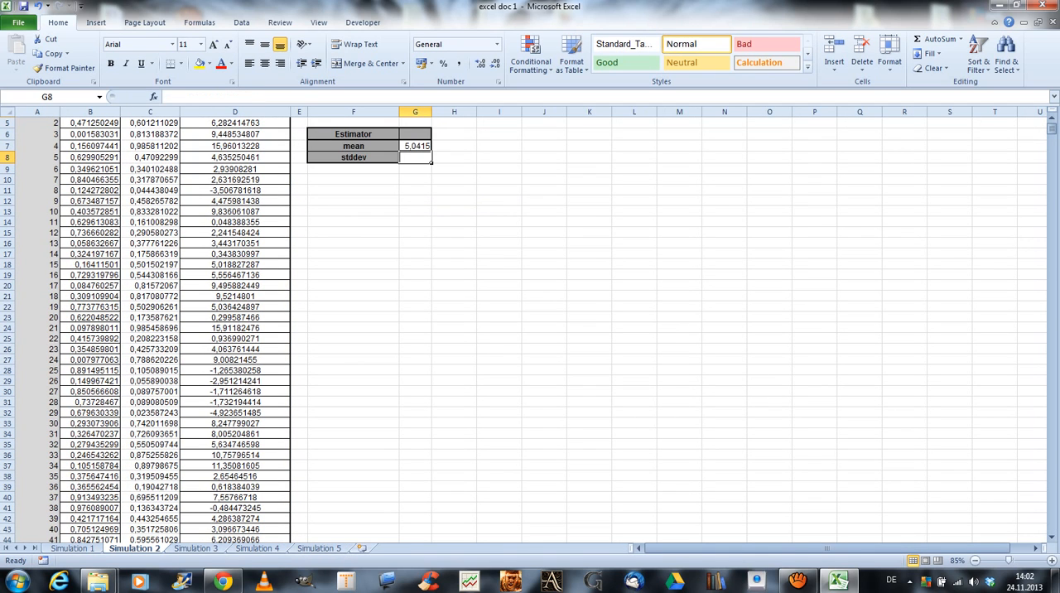
pyautogui.scroll(2, 530, 331)
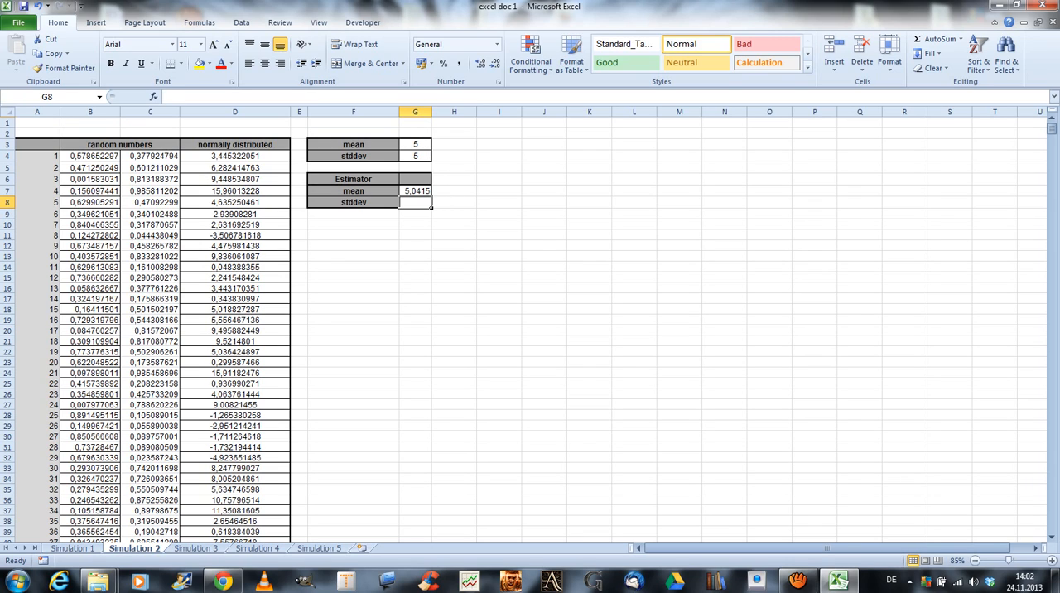
pyautogui.write('=std')
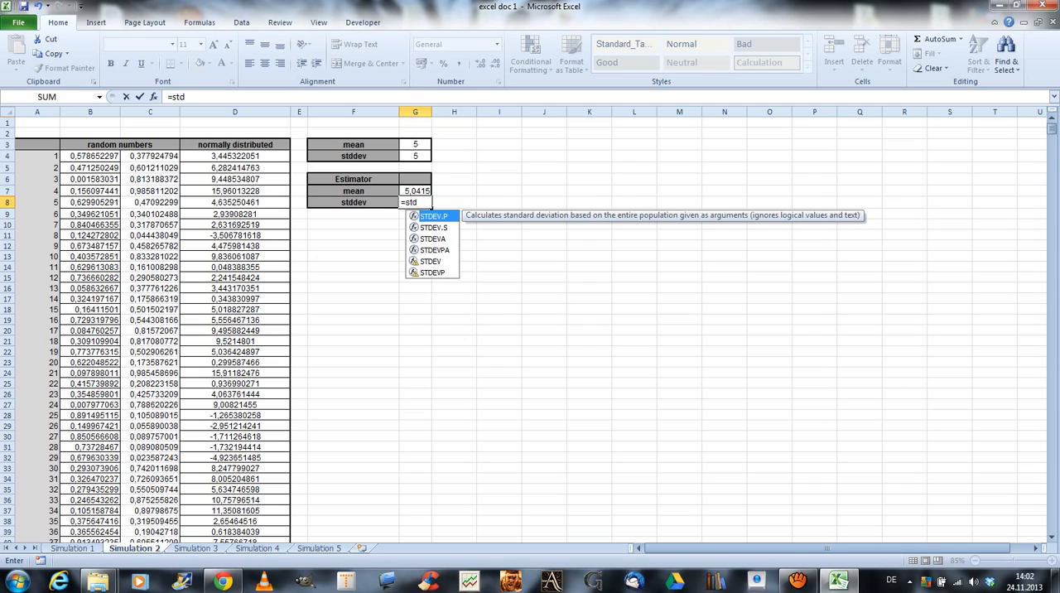
pyautogui.press('Down')
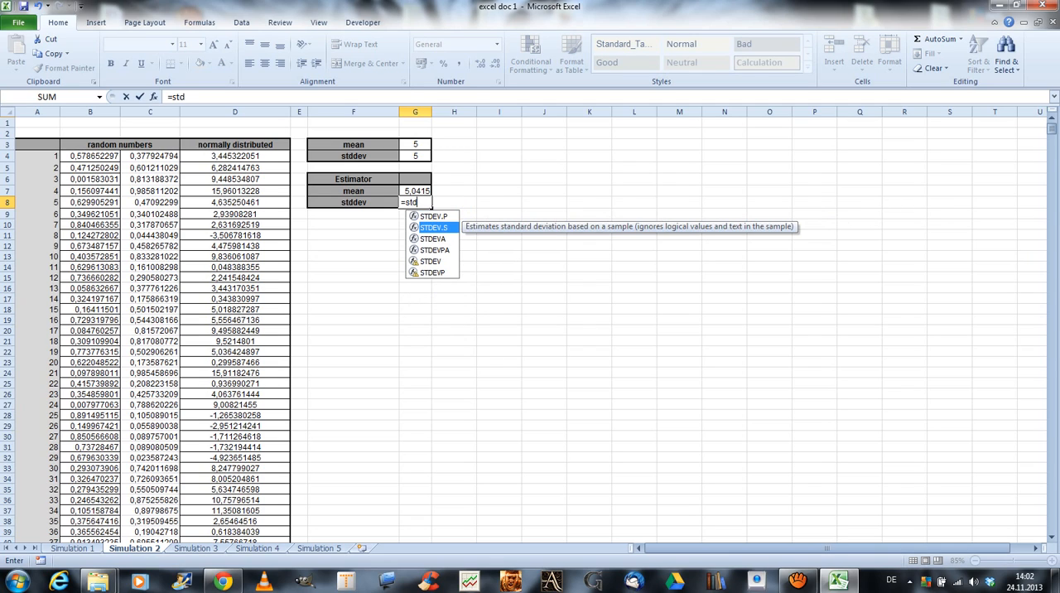
pyautogui.press('Tab')
pyautogui.click(235, 155)
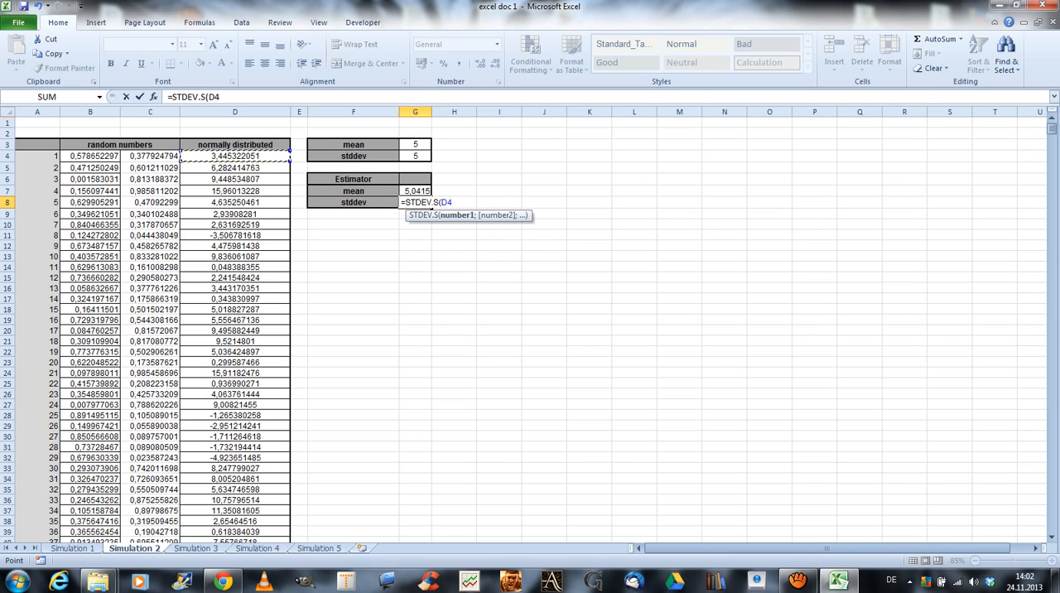
pyautogui.hotkey('ctrl', 'shift', 'Down')
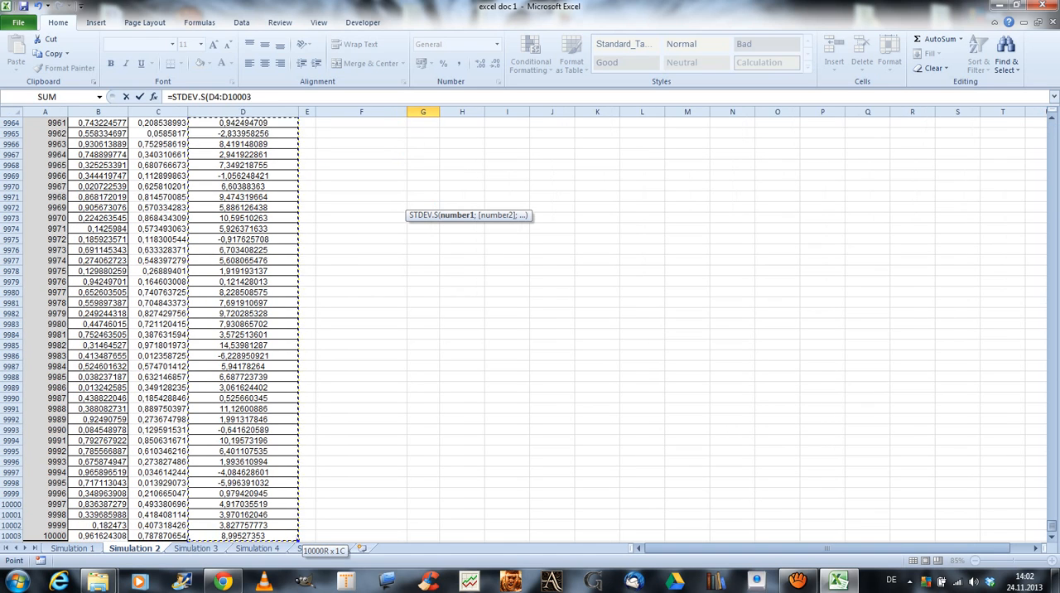
pyautogui.press('Return')
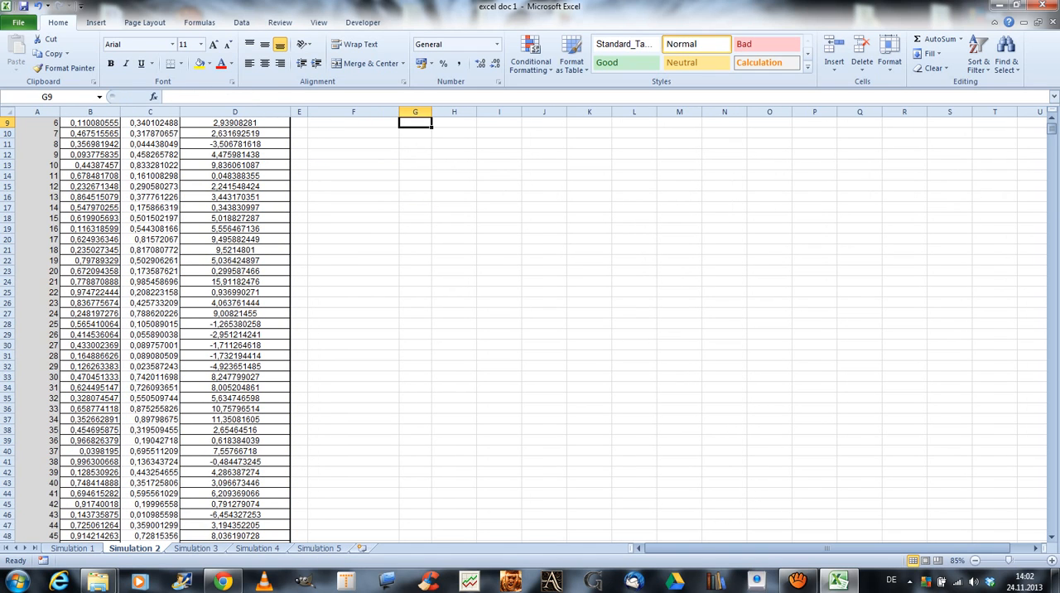
pyautogui.scroll(3, 530, 332)
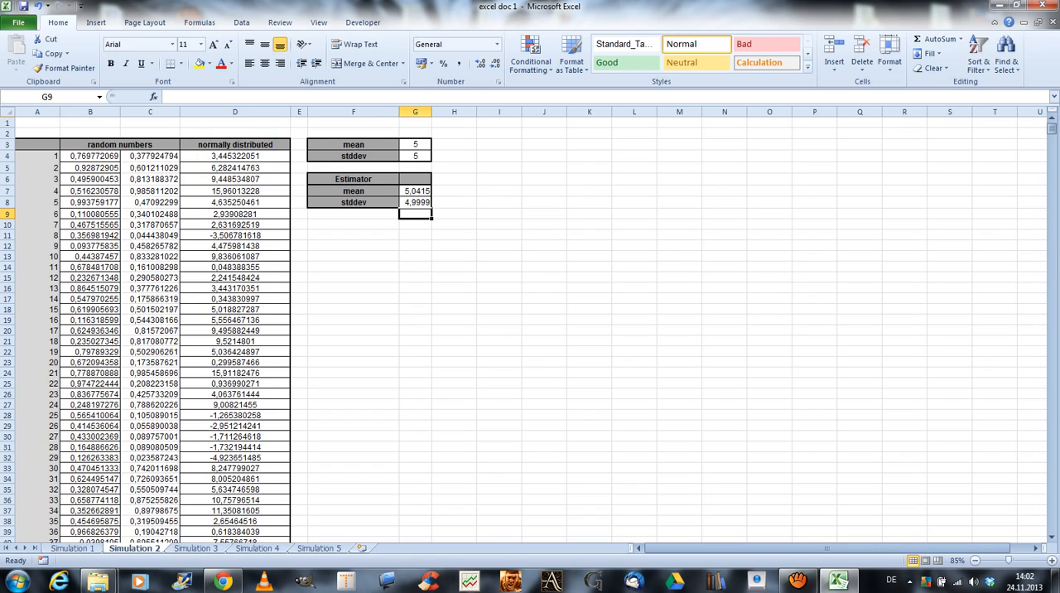
pyautogui.moveTo(415, 191); pyautogui.dragTo(415, 202)
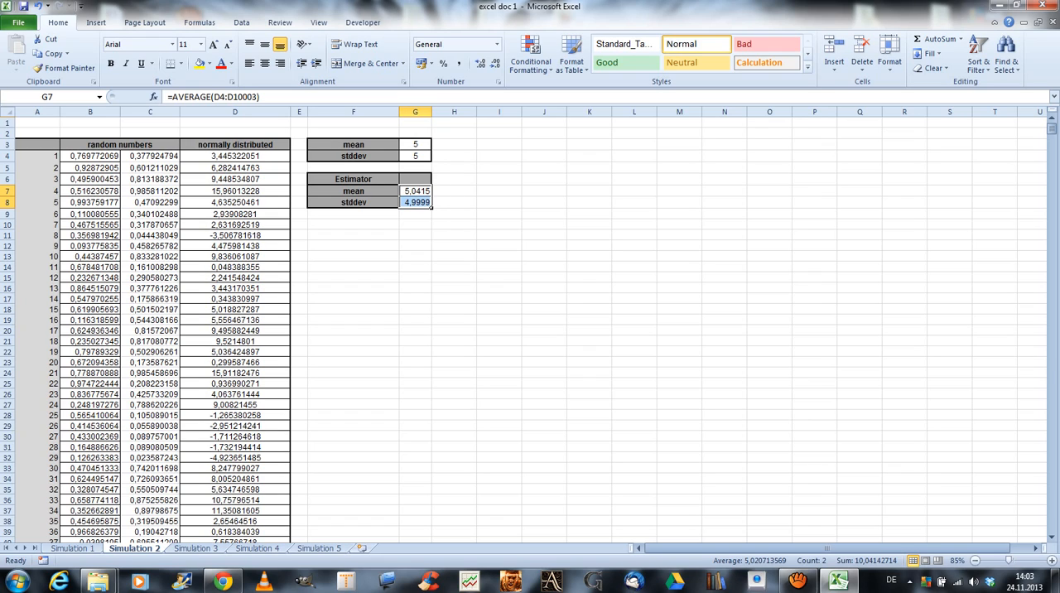
pyautogui.click(416, 213)
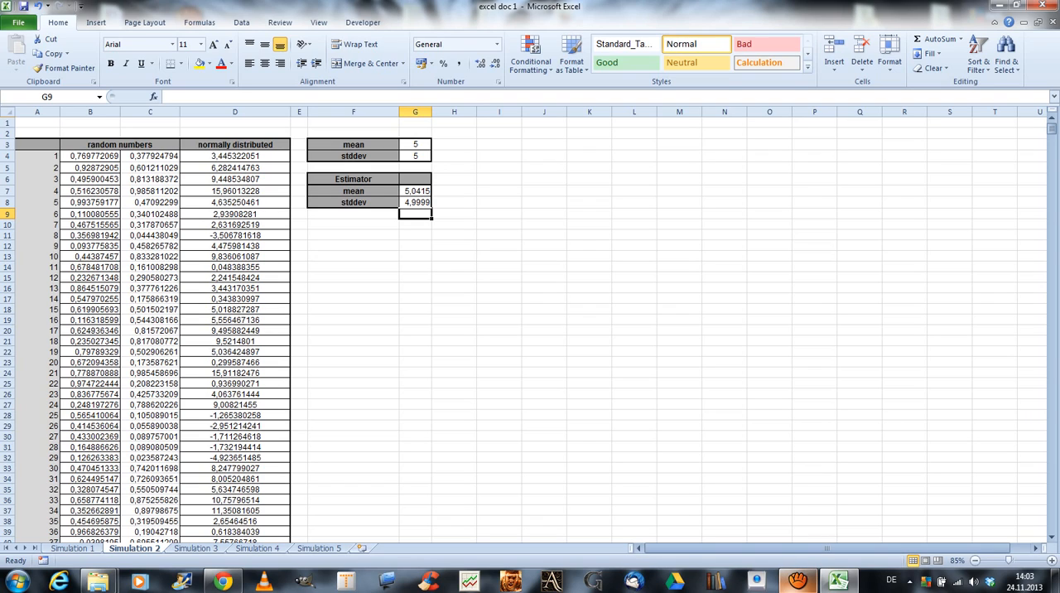
pyautogui.moveTo(796, 580)
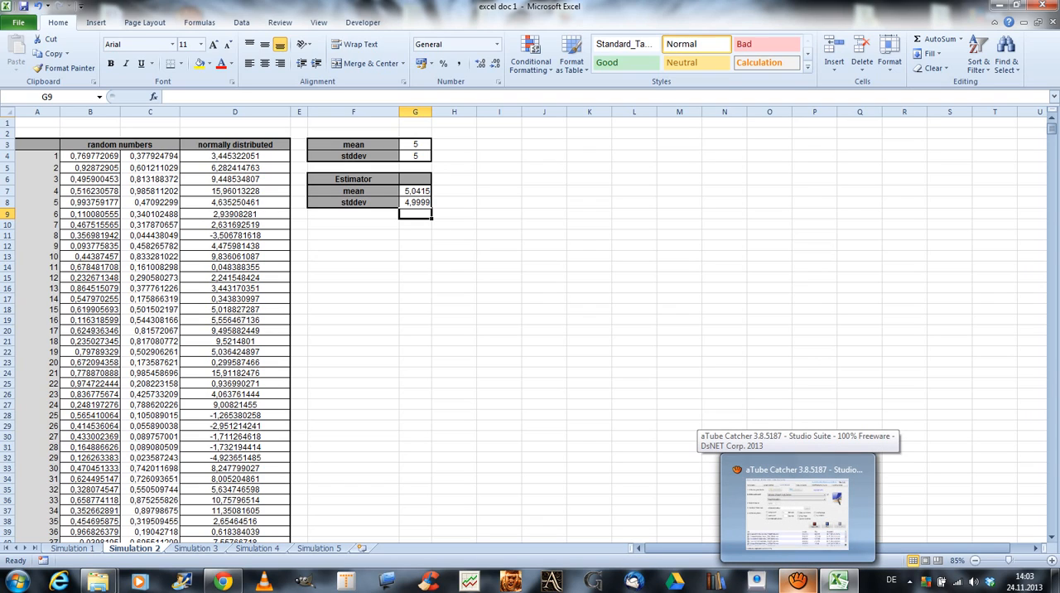